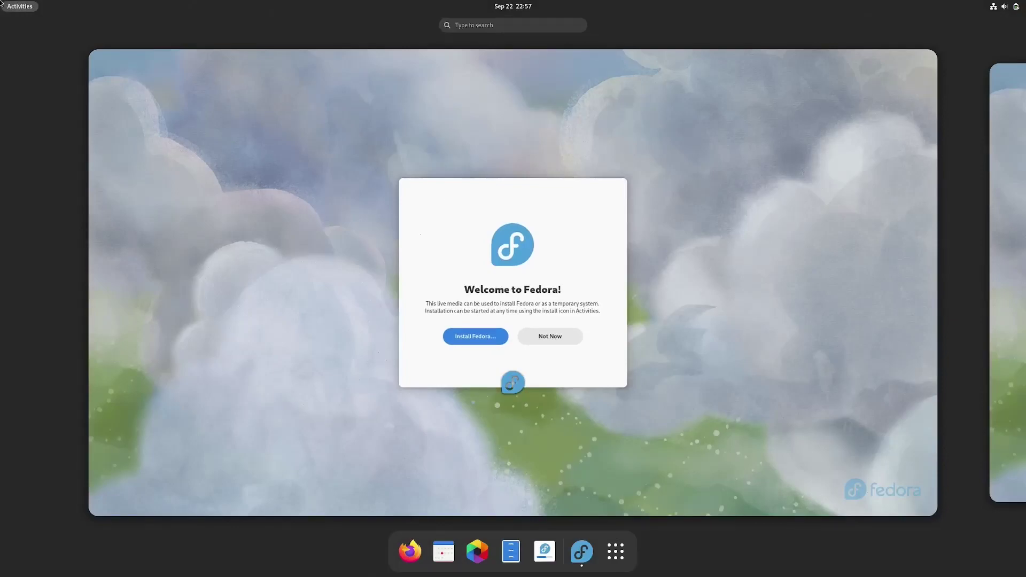
Launch the Fedora installer and choose English as the installation language.
left_click(471, 335)
left_click(473, 347)
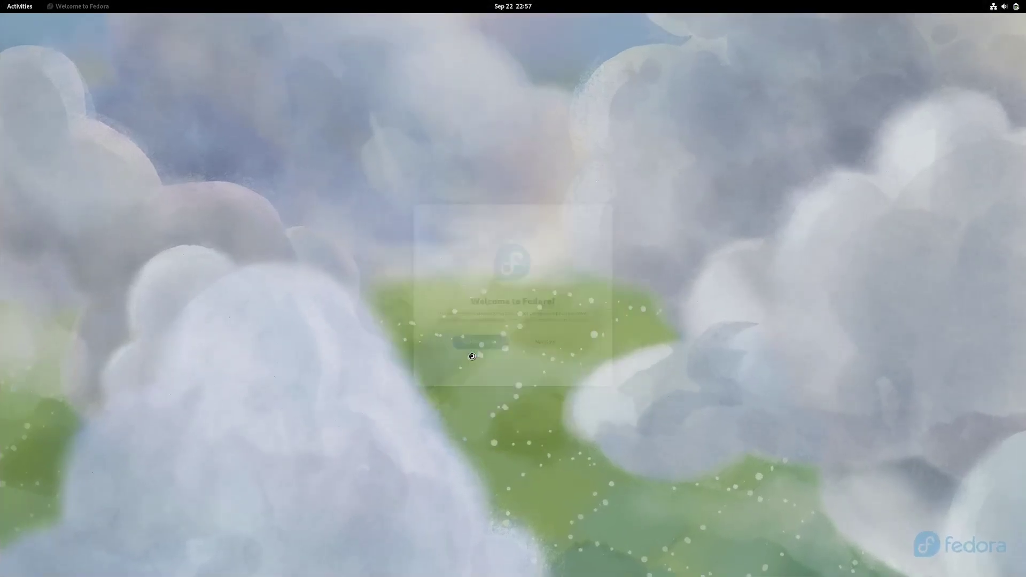
left_click(212, 129)
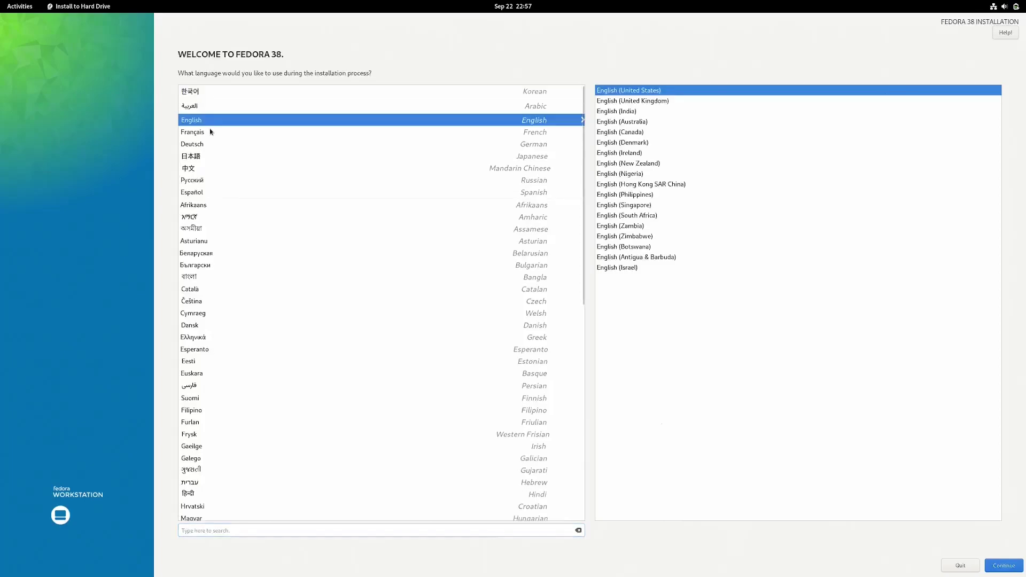
left_click(1004, 565)
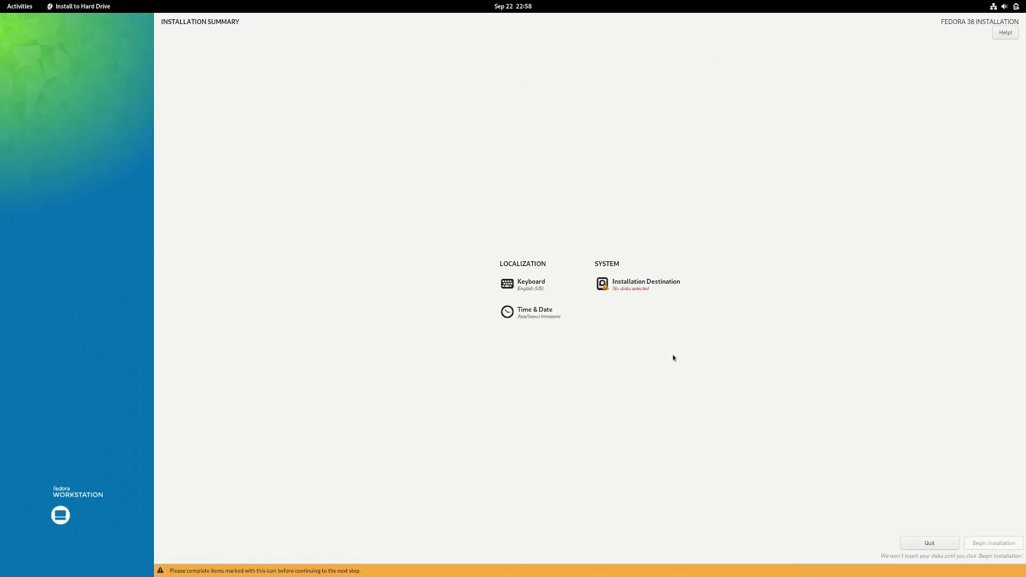
Target the ADATA FALCON disk and delete all its existing partitions to reclaim space.
left_click(629, 289)
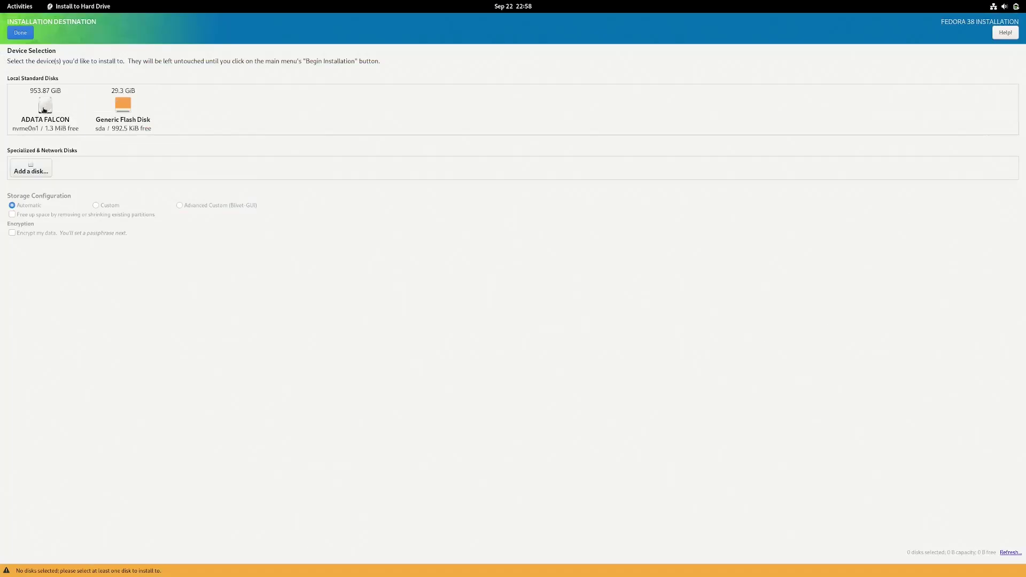
left_click(43, 110)
left_click(12, 214)
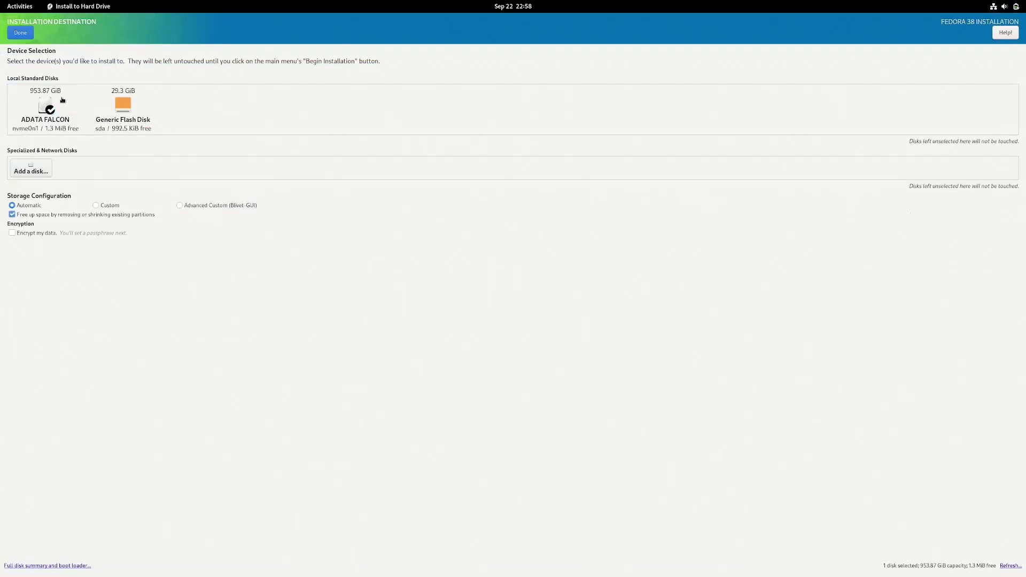
left_click(17, 33)
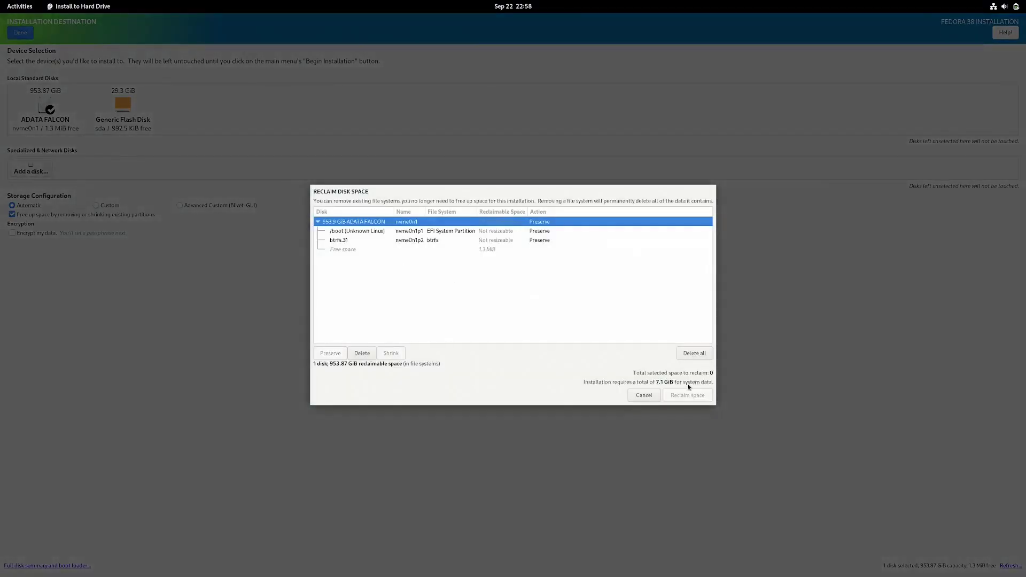
left_click(694, 353)
left_click(686, 396)
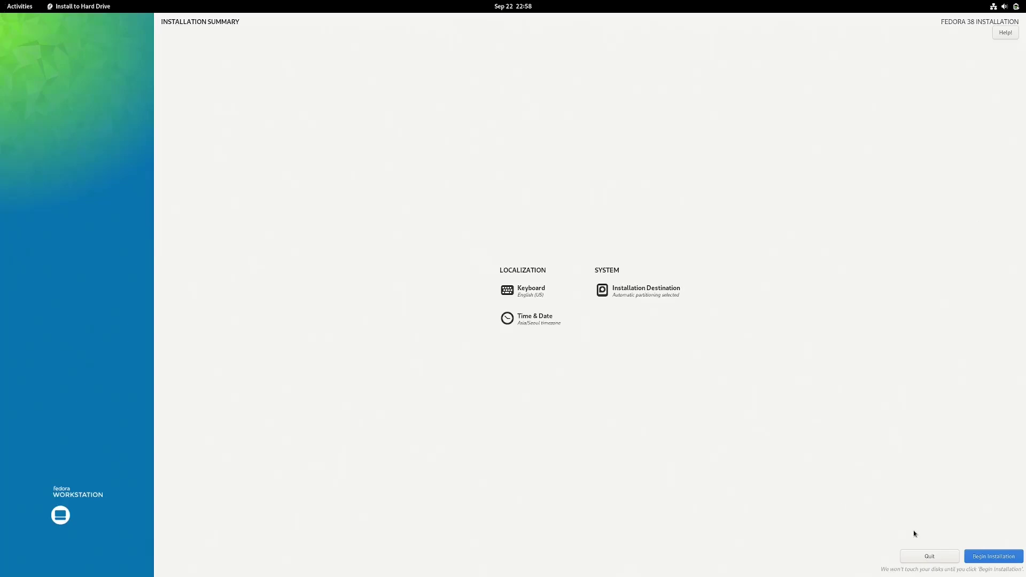
Begin Installation and let Fedora 38 install and boot to the Start the Tour welcome.
left_click(982, 557)
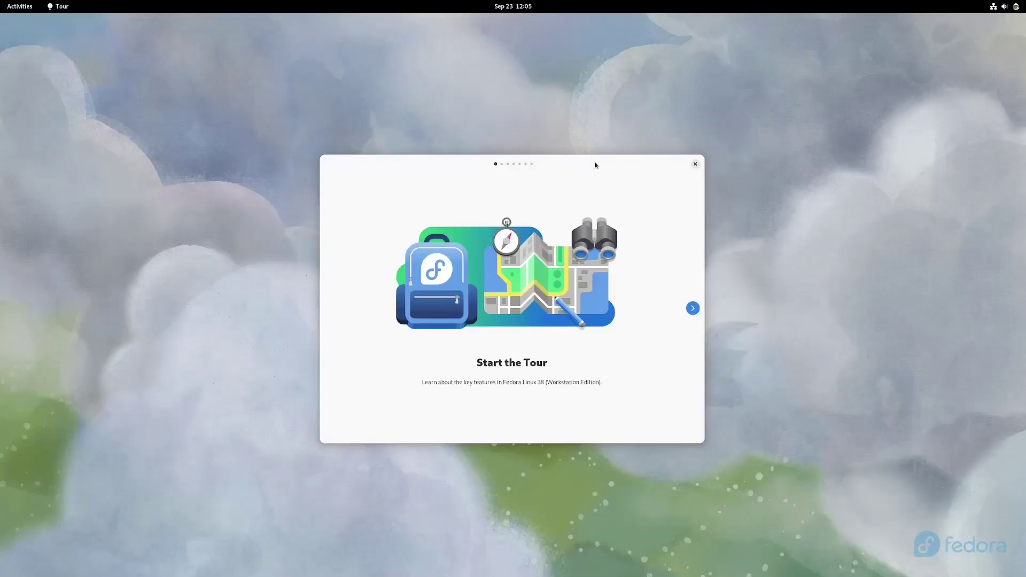
Close the welcome tour and start downloading the available updates in Software.
left_click(692, 308)
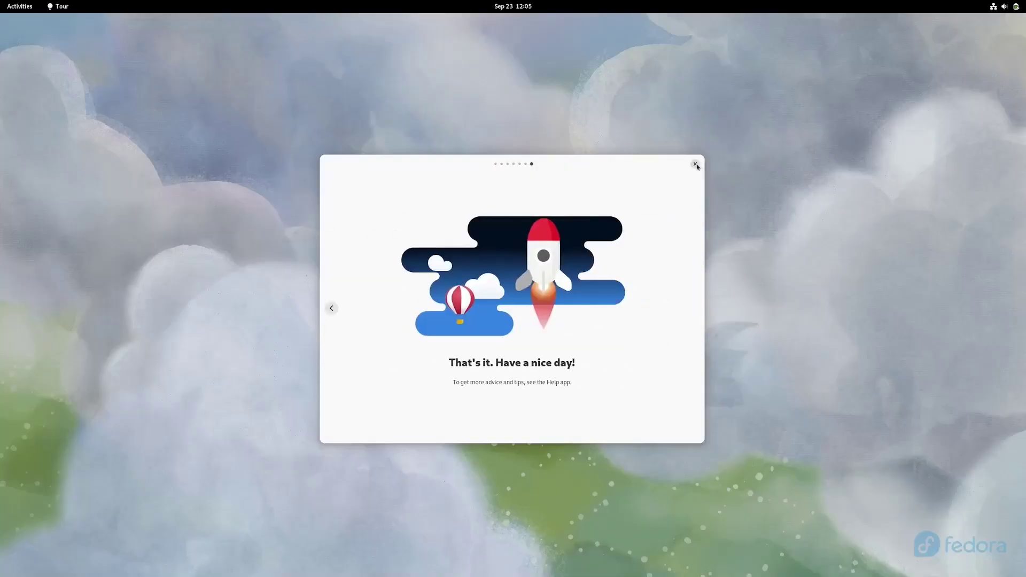
left_click(695, 164)
key("super")
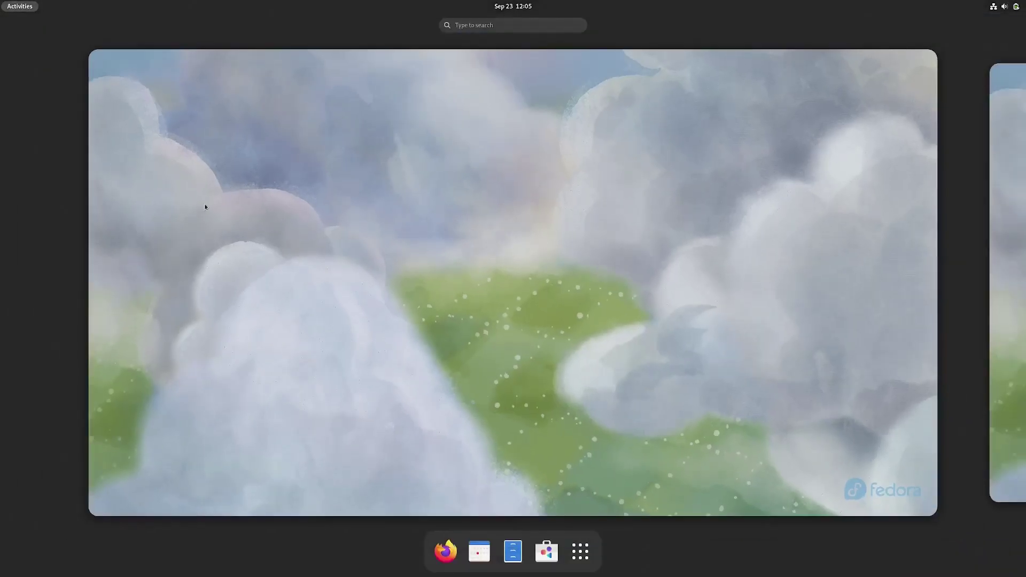
left_click(546, 551)
left_click(323, 103)
left_click(356, 128)
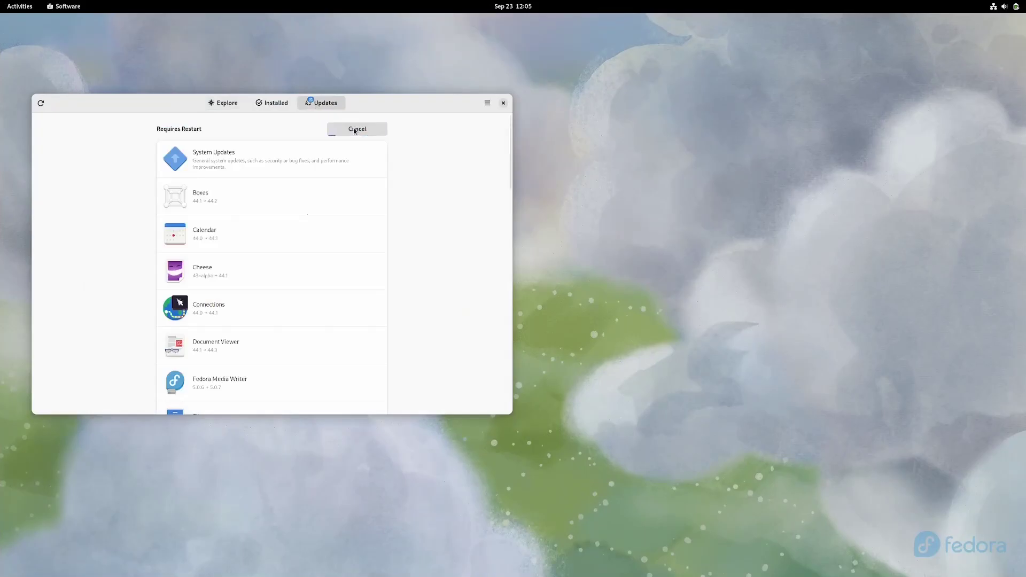
Open a larger Terminal with bigger text, then confirm Restart & Update for the downloads.
key("super")
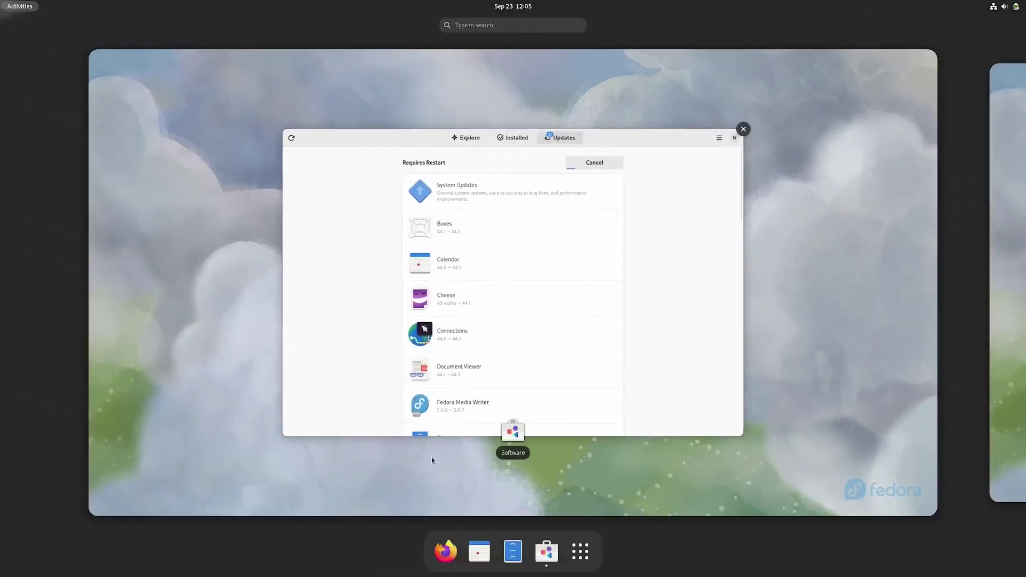
key("super")
left_click(703, 314)
left_click_drag(590, 107, 608, 72)
left_click_drag(789, 252, 954, 483)
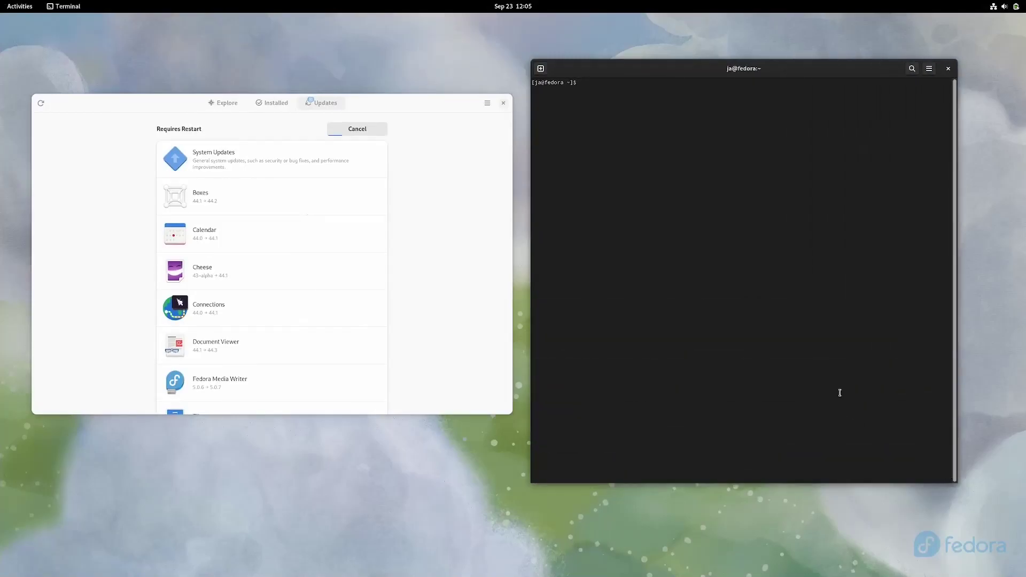
key("ctrl+plus")
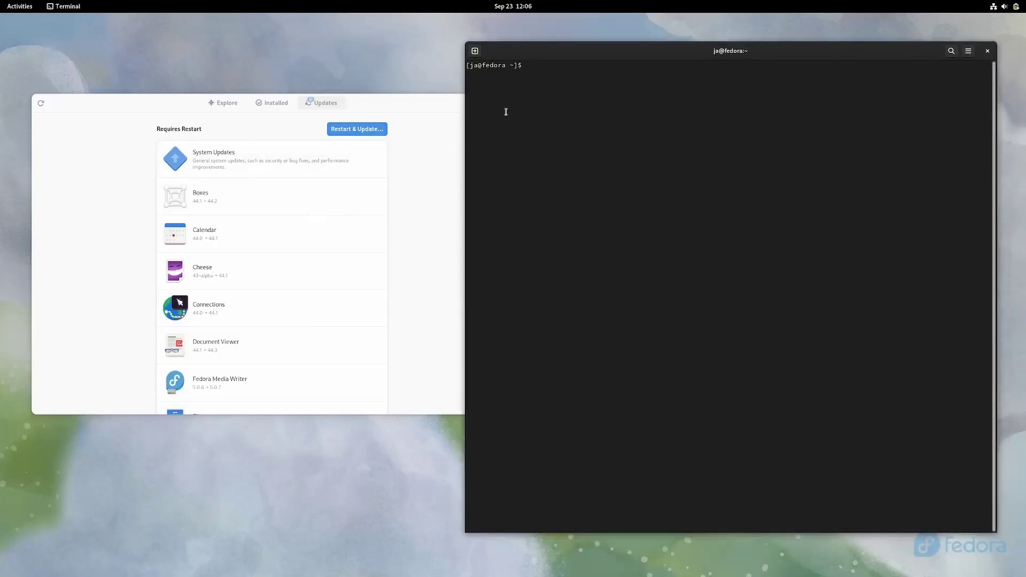
left_click(992, 50)
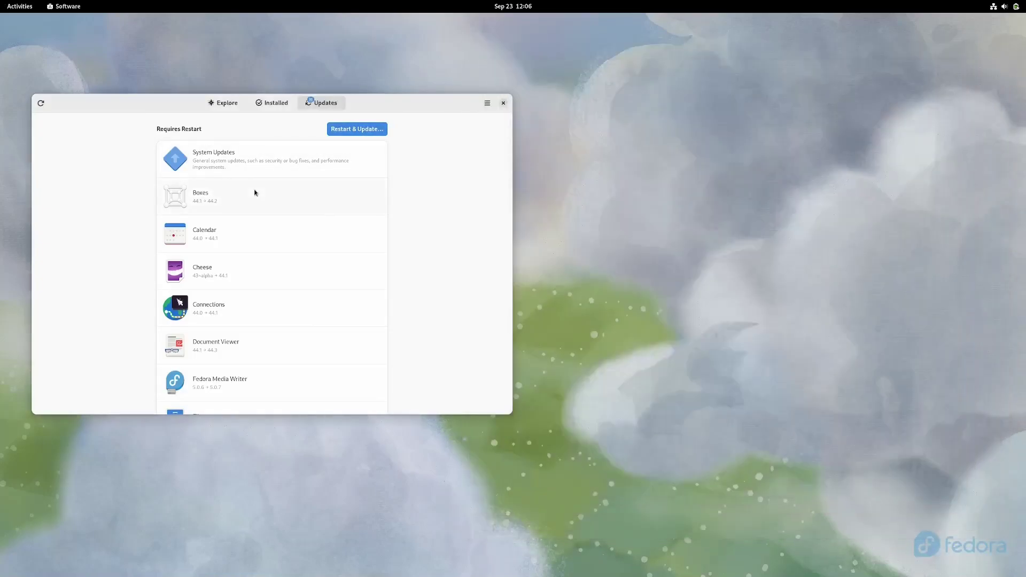
left_click(346, 130)
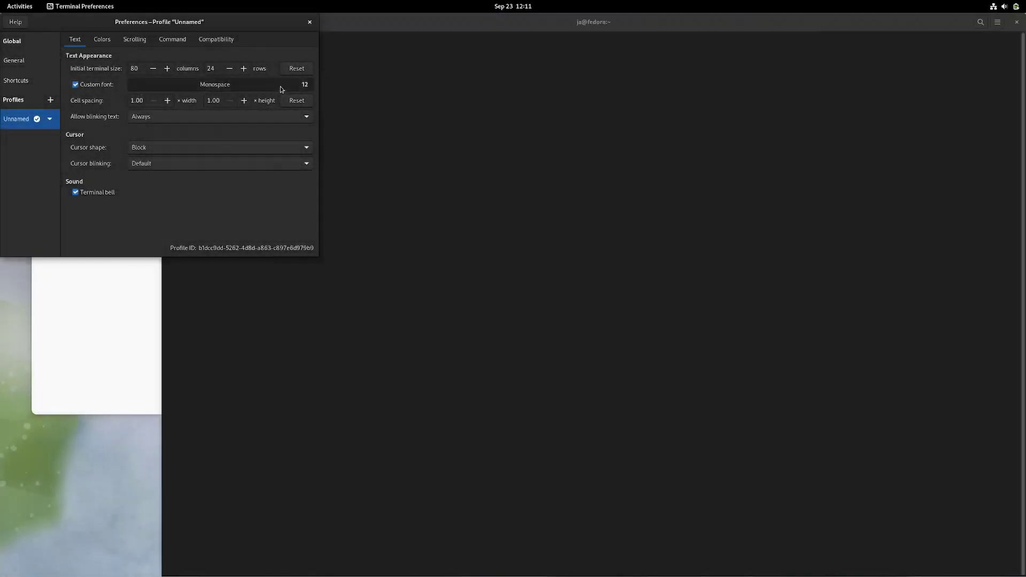
Set the terminal profile's custom font size to 16.
left_click(280, 86)
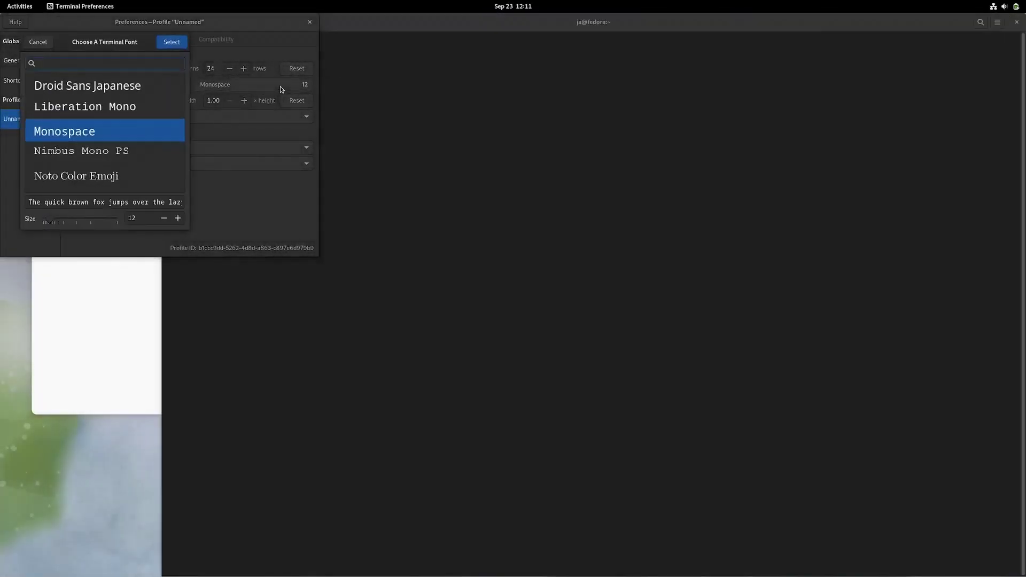
left_click(179, 219)
left_click(180, 220)
left_click(180, 219)
left_click(180, 220)
left_click(181, 42)
left_click(310, 22)
Resize and reposition the terminal window, then maximize it.
double_click(875, 33)
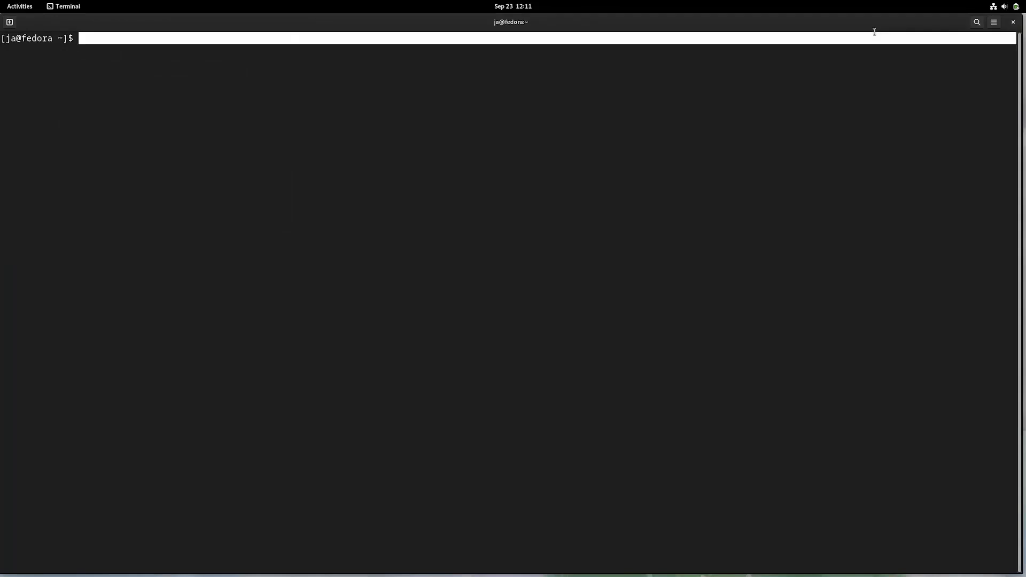
double_click(763, 21)
left_click_drag(916, 517, 569, 440)
left_click_drag(300, 24, 630, 111)
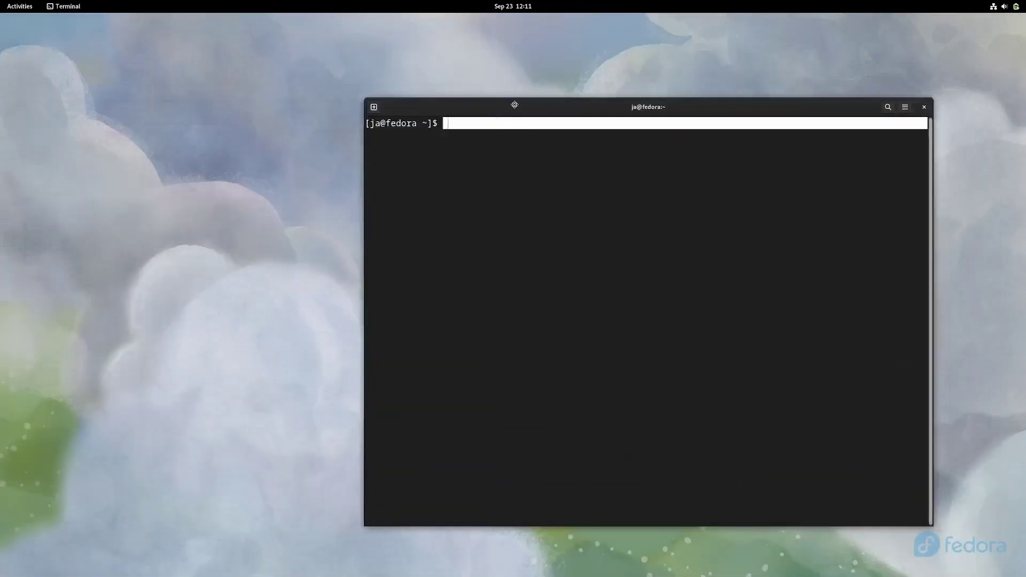
double_click(631, 110)
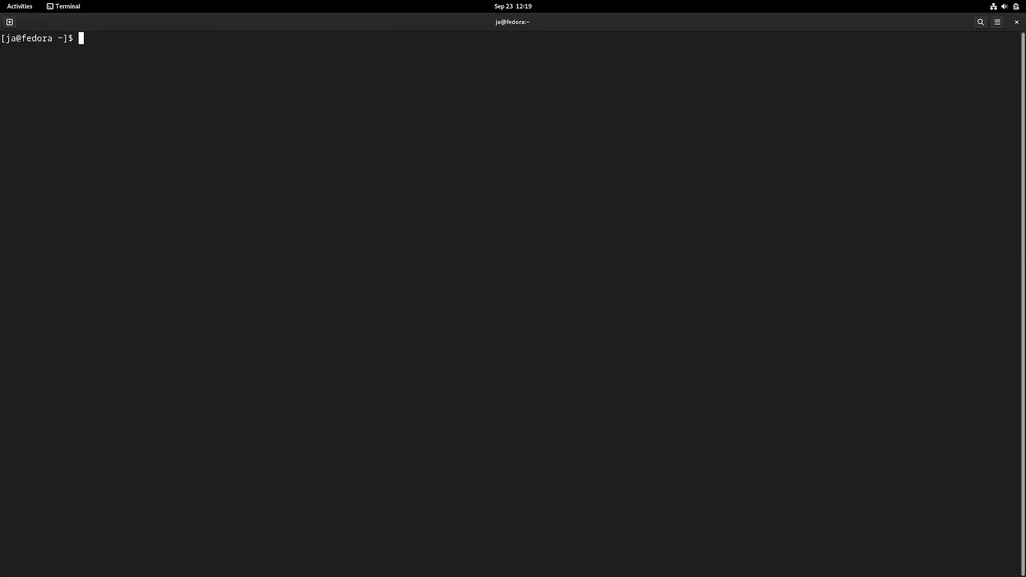
type("git clone https://github.com/")
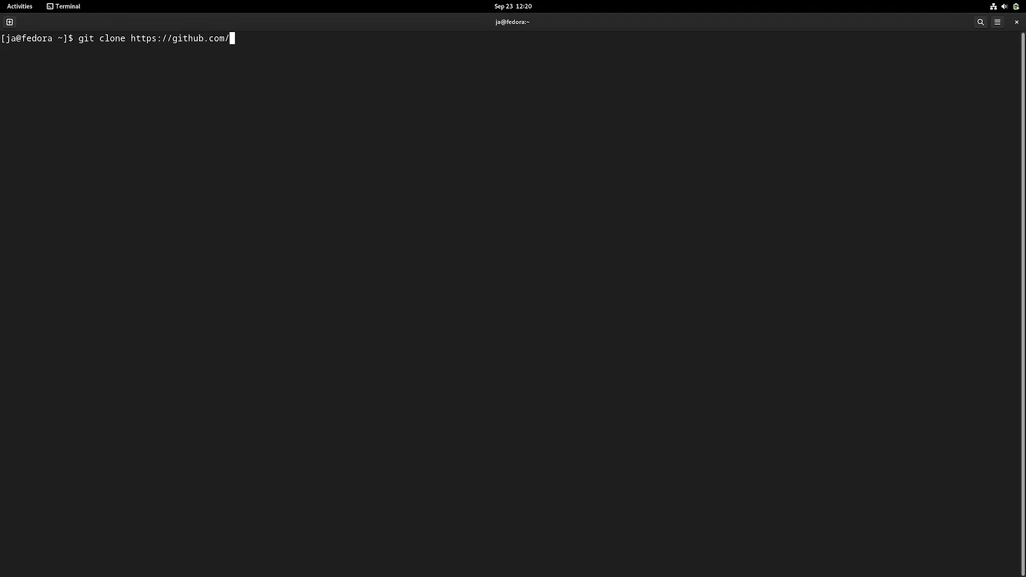
type("ooLit/Fedora-Hyprland")
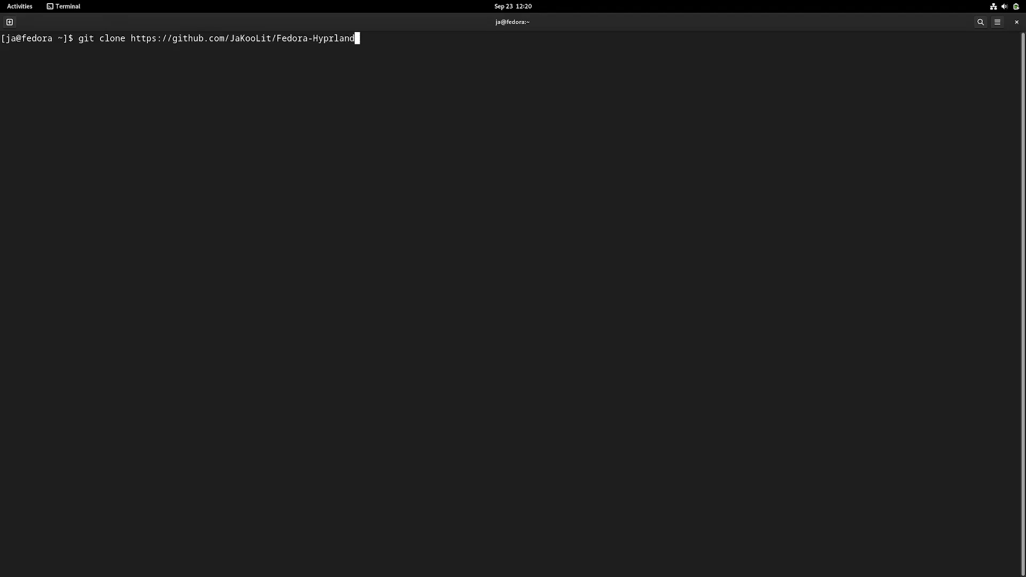
key("Return")
mouse_move(0, 0)
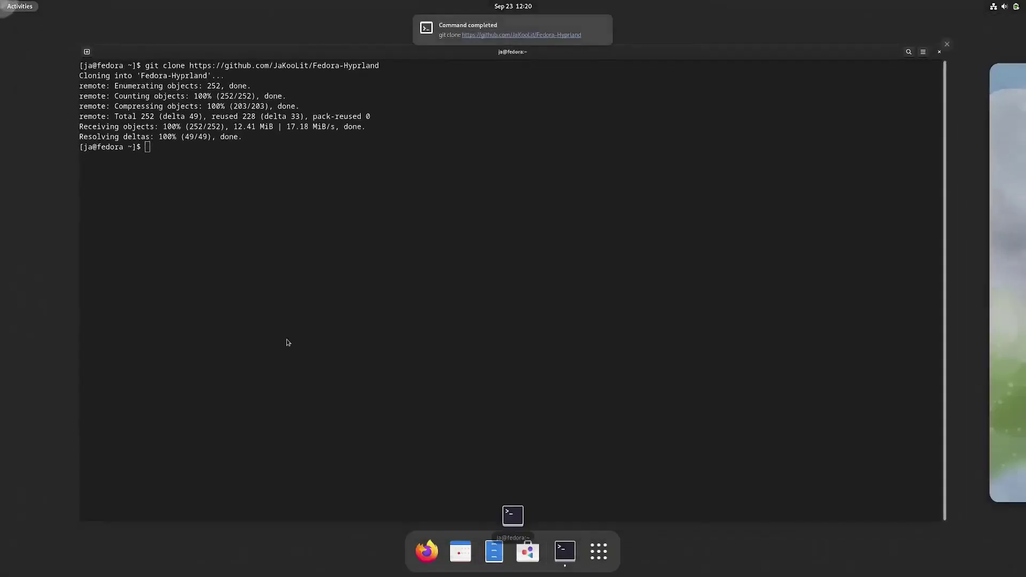
left_click(428, 548)
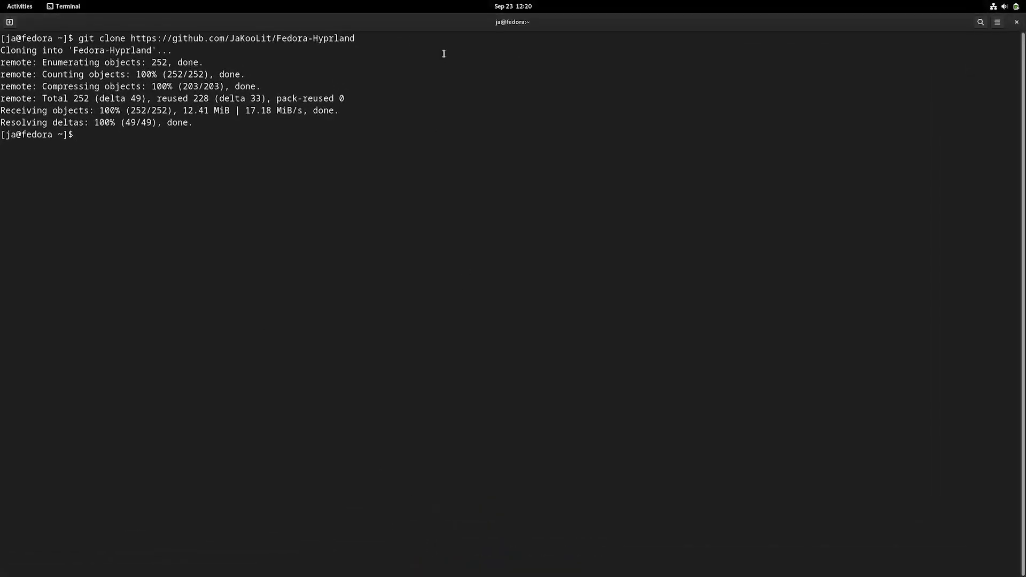
Search 'github jakoolit' and open JaKooLit's Fedora-Hyprland repository page.
type("github jak")
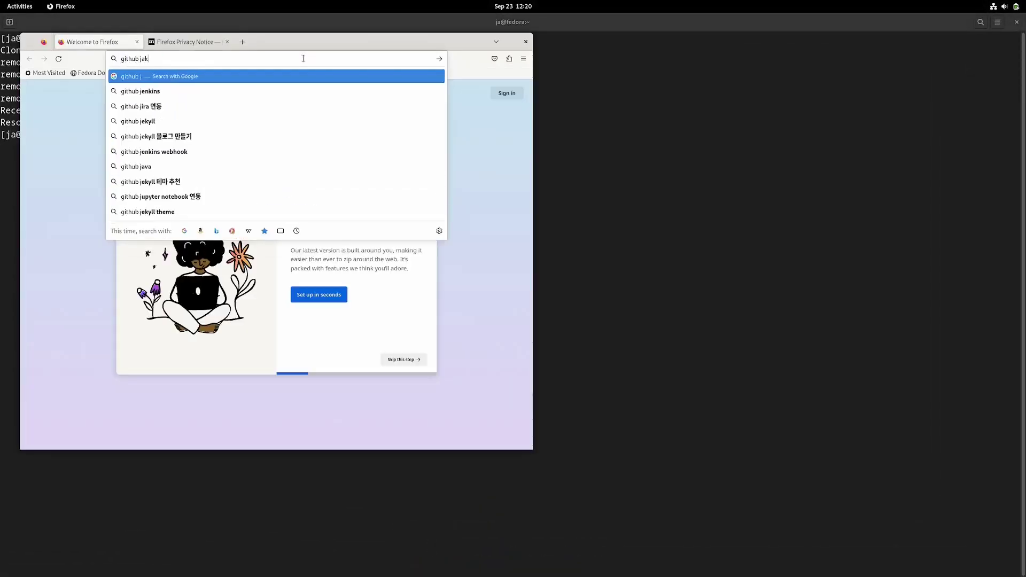
type("oolit")
key("Return")
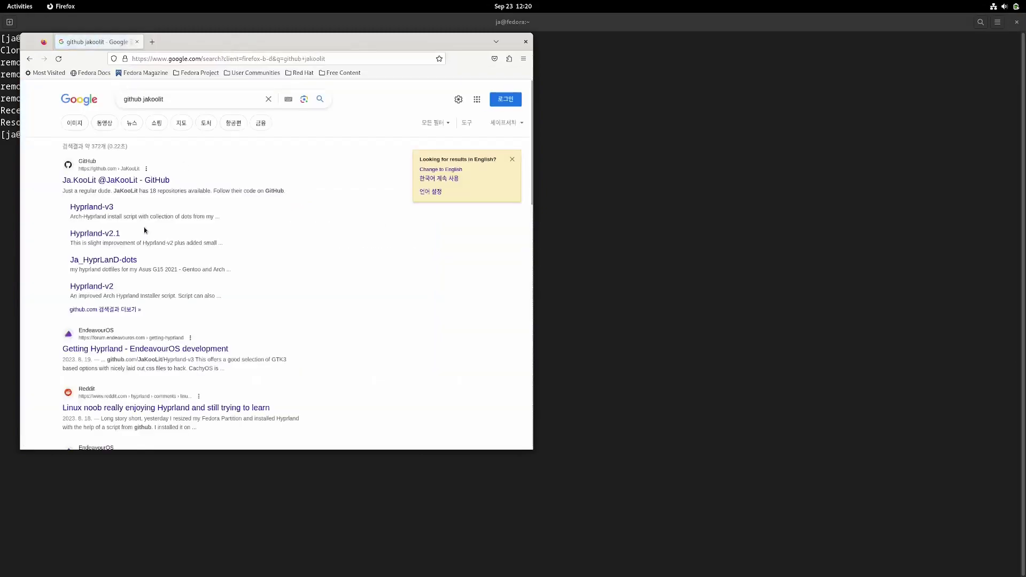
left_click(143, 181)
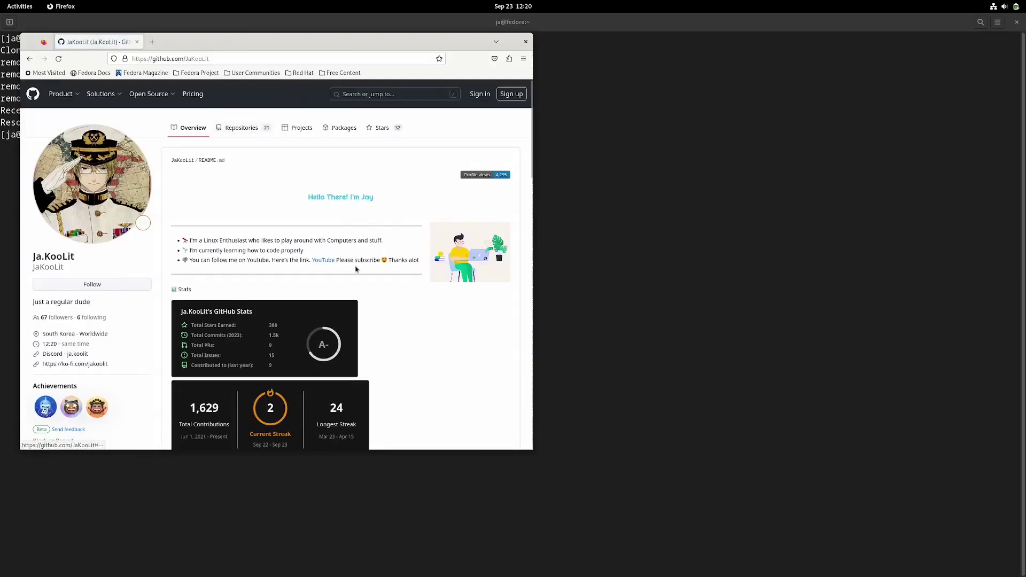
scroll(356, 268, "down", 10)
scroll(356, 268, "up", 5)
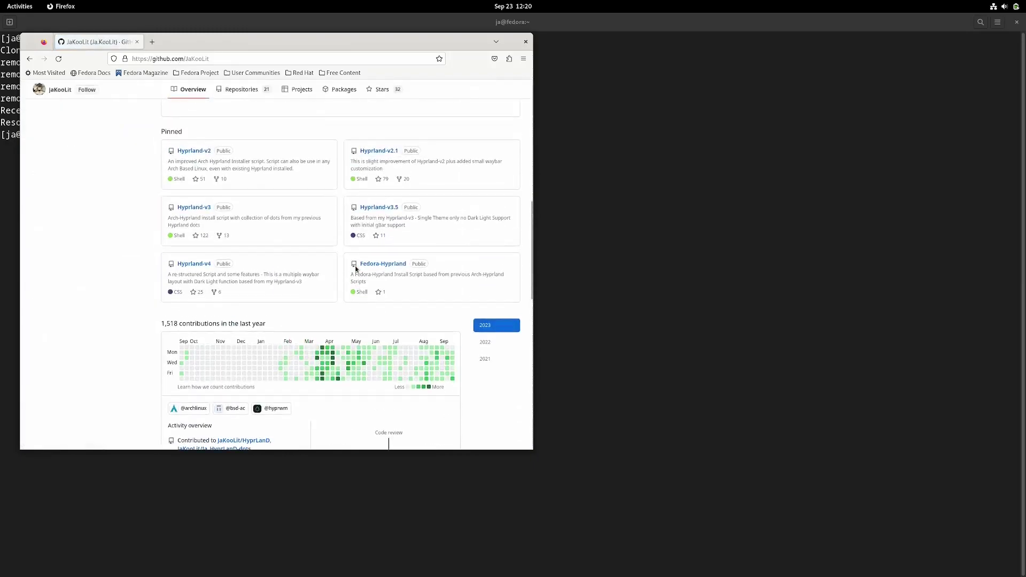
left_click(385, 265)
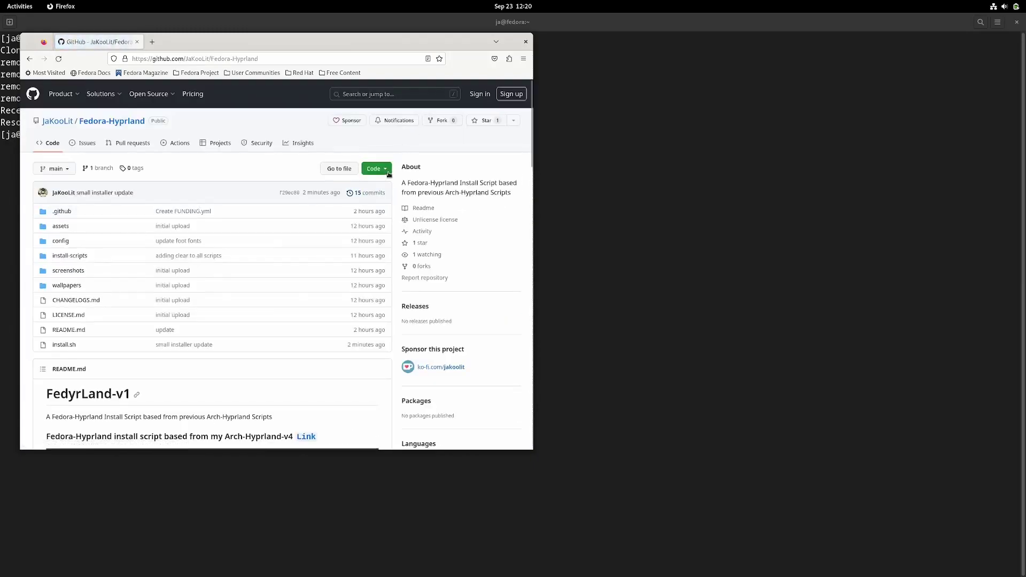
Copy the repository's HTTPS clone URL from the green Code menu.
right_click(388, 175)
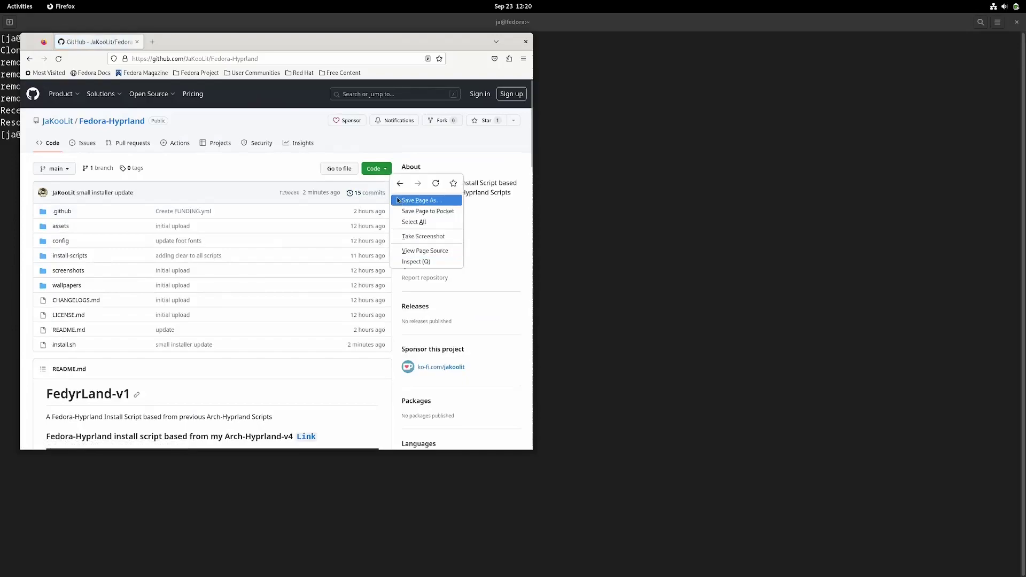
left_click(382, 169)
left_click(385, 169)
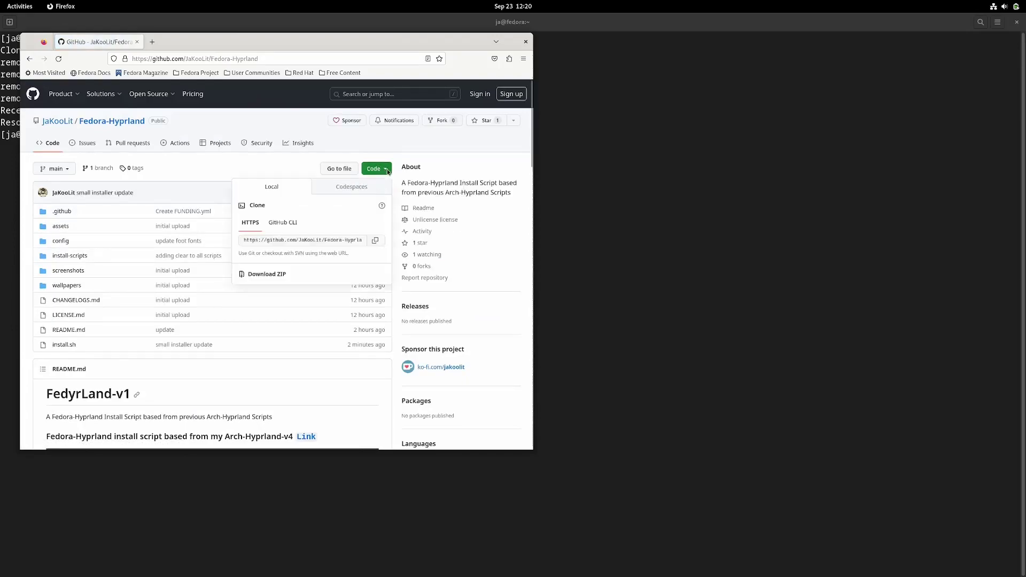
left_click(375, 242)
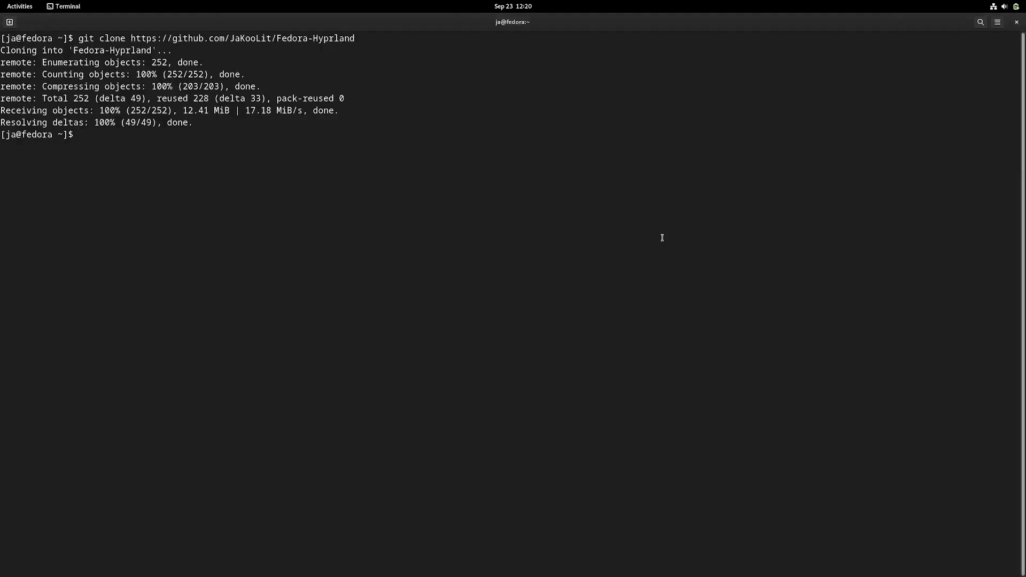
Type a git clone command with the pasted address, then clear the line.
type("git clone")
key("ctrl+shift+v")
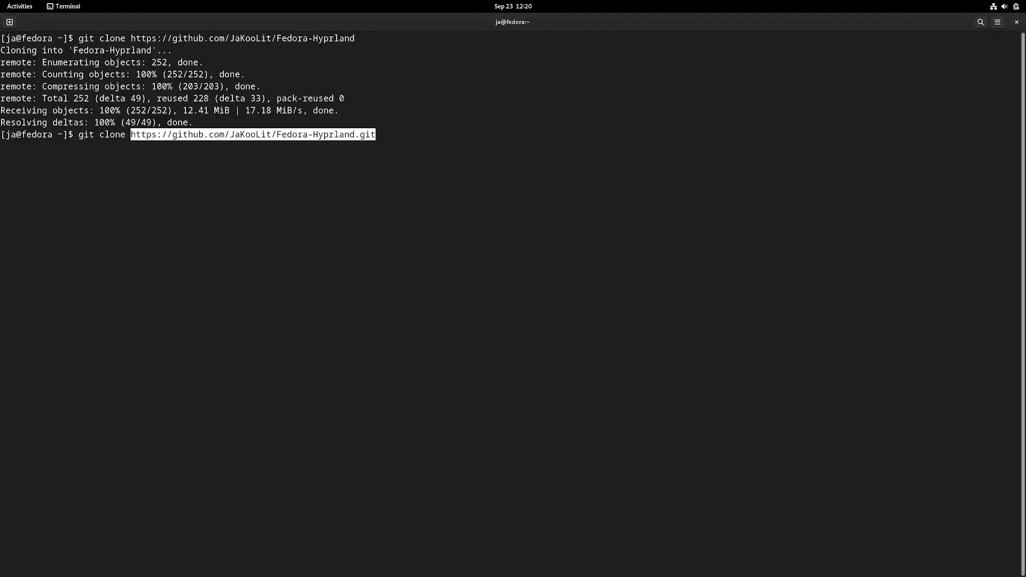
key("BackSpace")
key("ctrl+u")
Enlarge the terminal text two steps with the menu's zoom-in button.
left_click(997, 22)
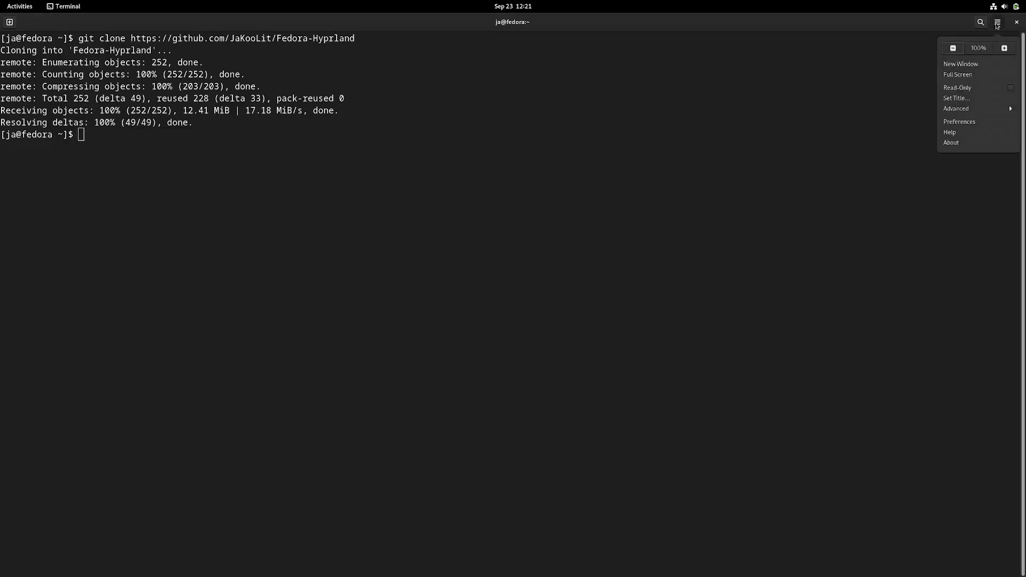
left_click(967, 109)
left_click(948, 64)
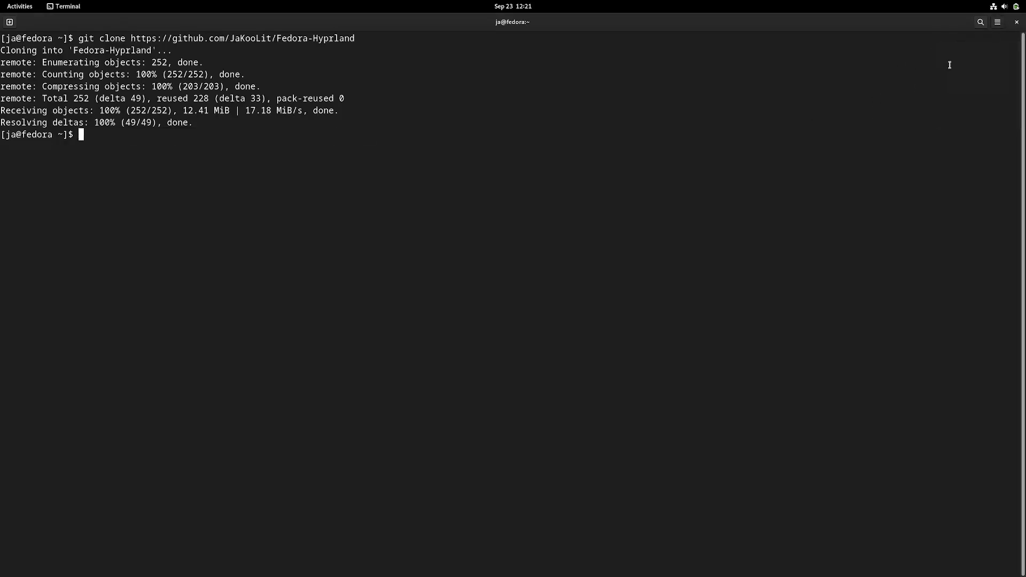
left_click(998, 22)
left_click(1004, 48)
left_click(998, 22)
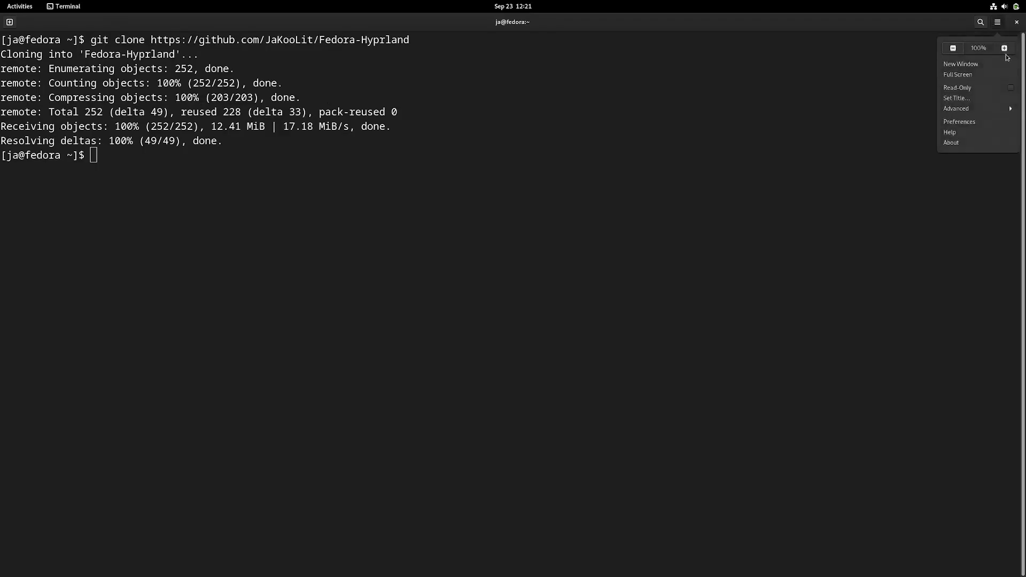
left_click(1004, 48)
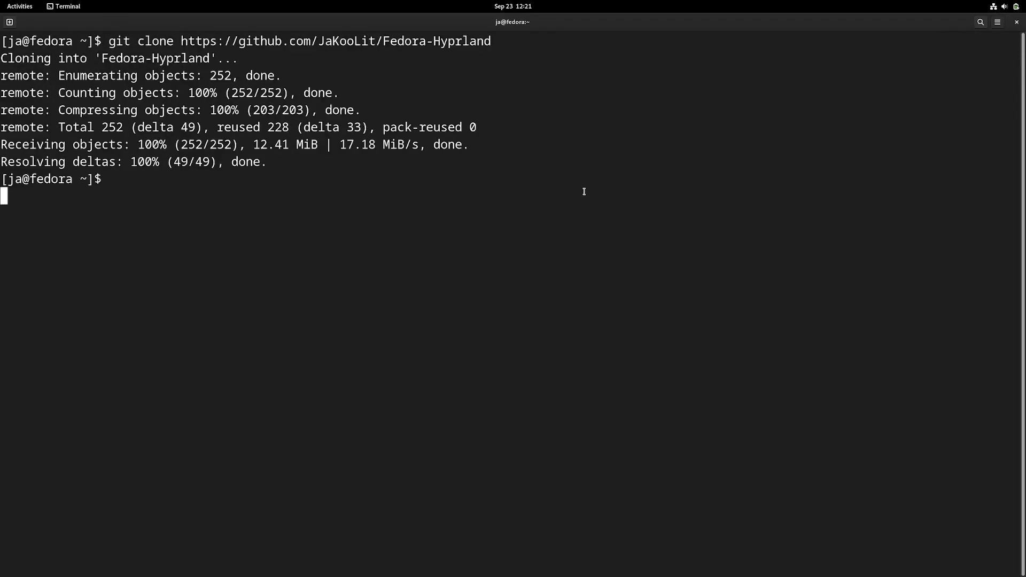
Enter the Fedora-Hyprland folder and make install.sh executable with chmod +x.
type("cd Fedora-Hyprland")
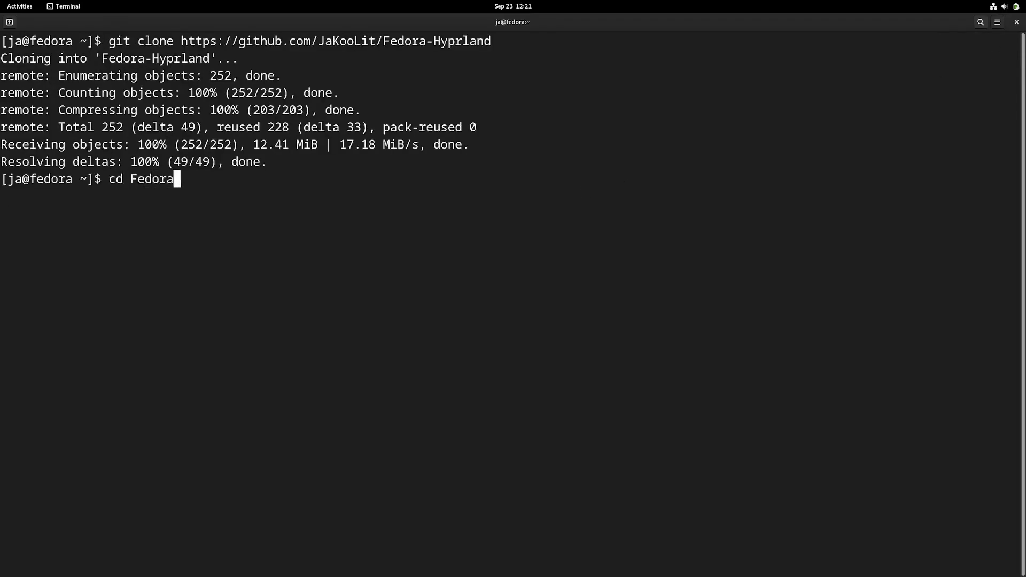
key("Return")
type("chmod ")
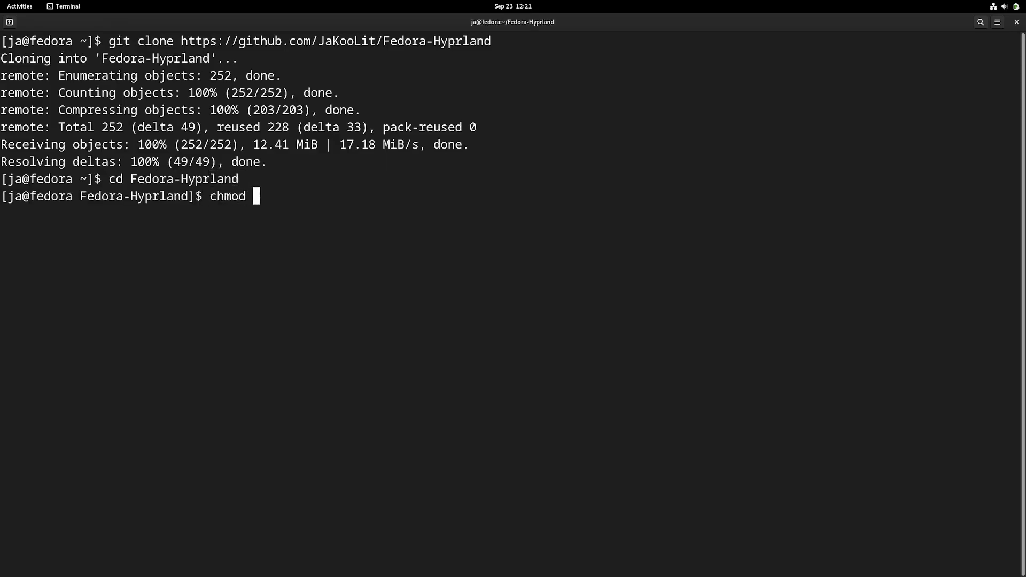
type("+x install.sh")
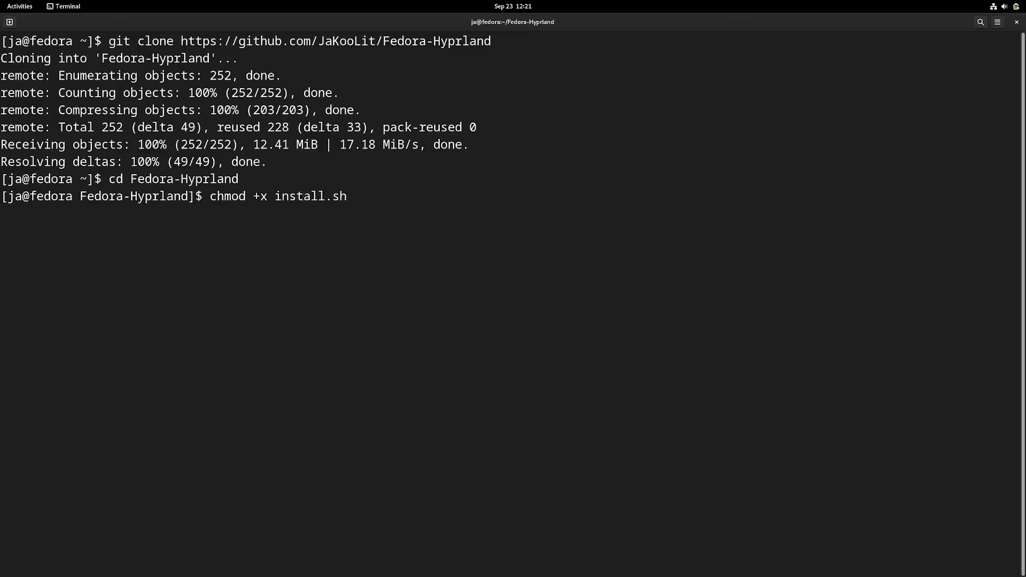
key("Return")
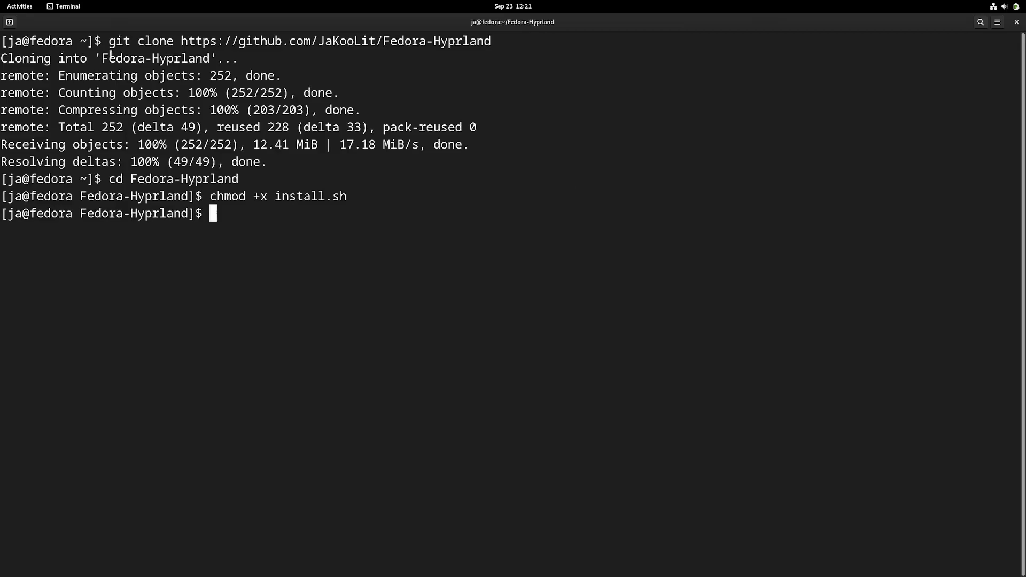
key("super")
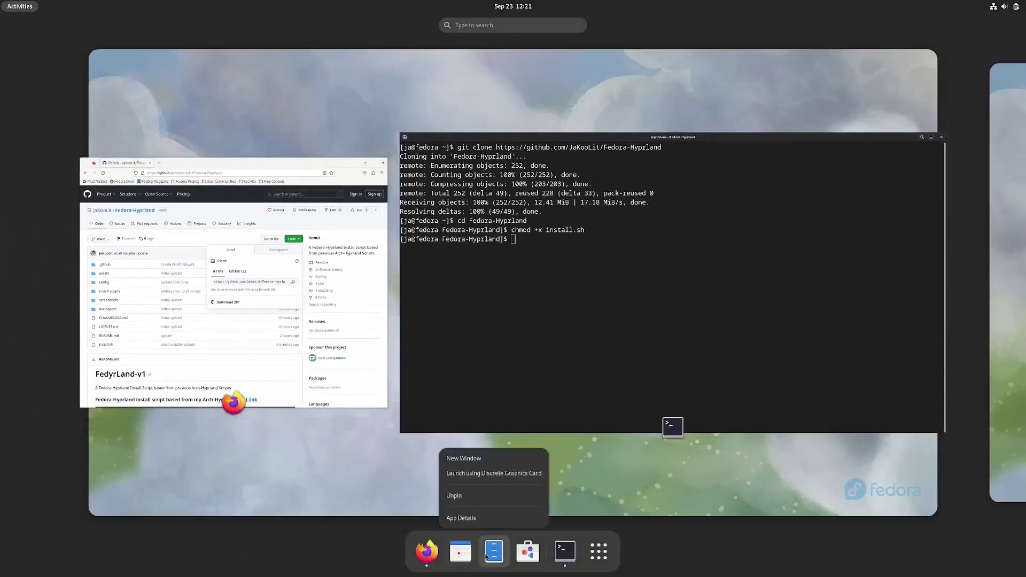
In Files, browse to Fedora-Hyprland/install-scripts in an enlarged window.
left_click(464, 458)
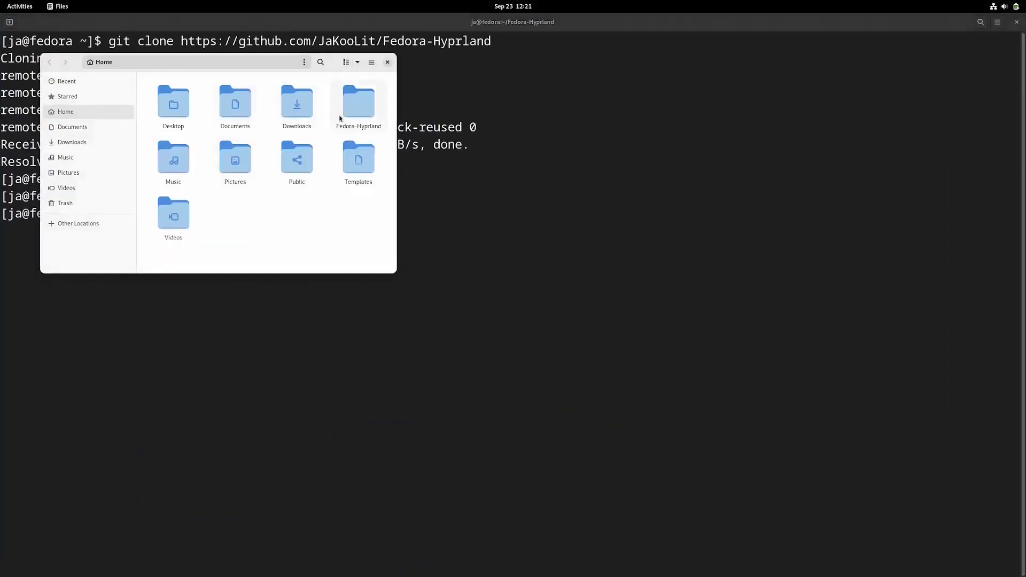
double_click(340, 118)
left_click_drag(396, 269, 807, 442)
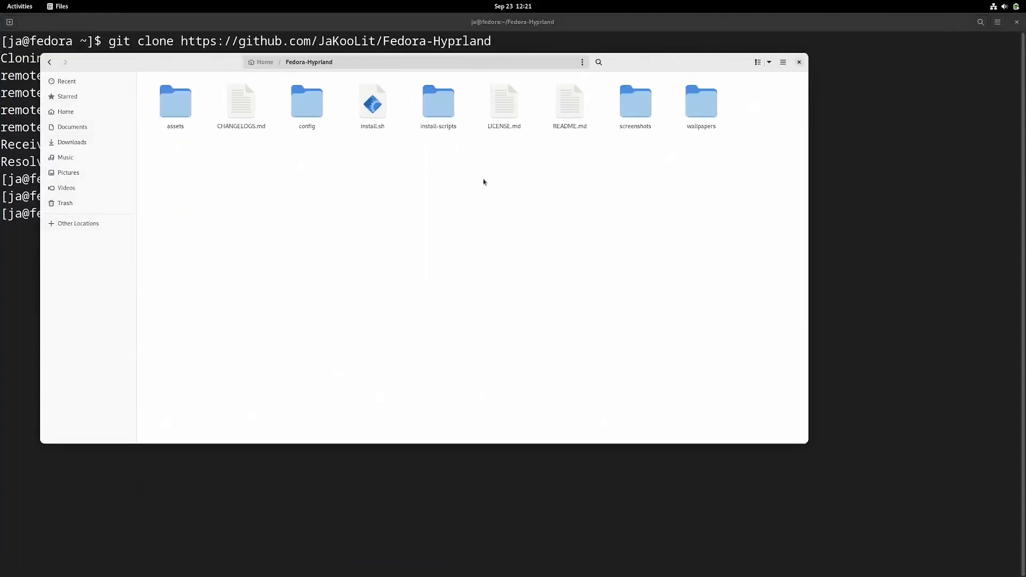
double_click(439, 110)
Open 00-hypr-pkgs.sh in Text Editor, read through it, and close it.
left_click(183, 105)
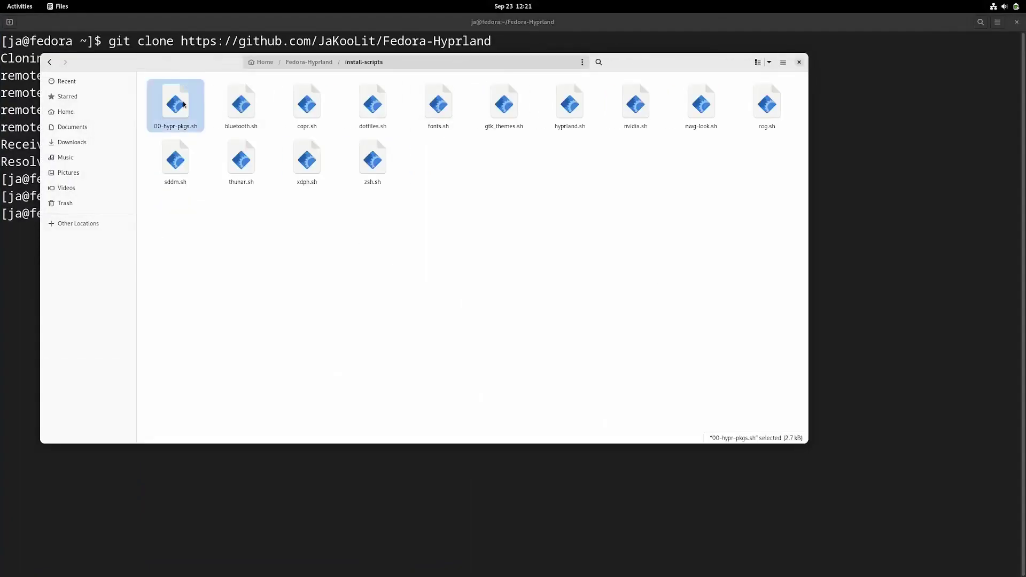
right_click(183, 105)
left_click(210, 110)
double_click(276, 89)
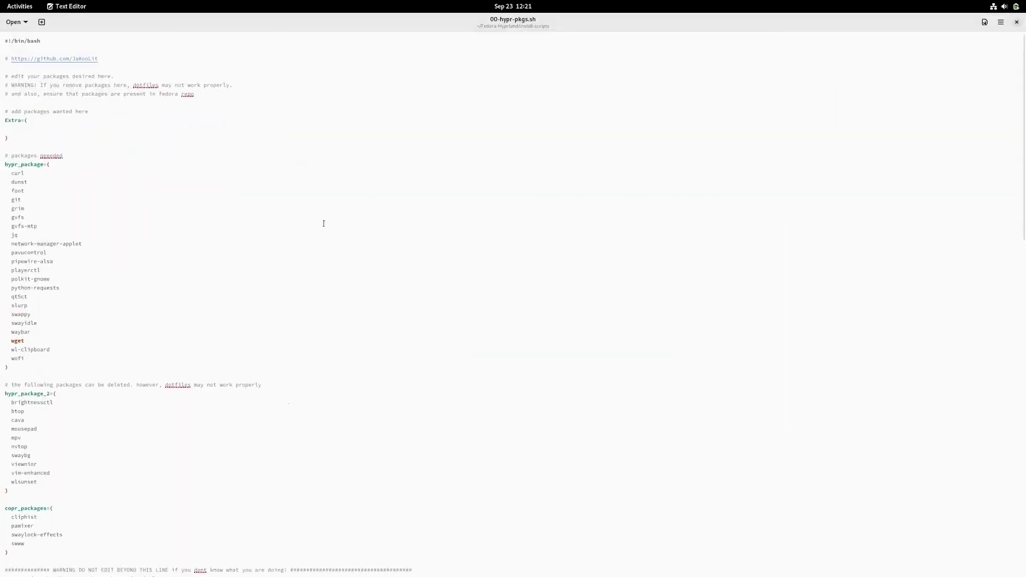
scroll(335, 252, "down", 10)
scroll(335, 252, "down", 3)
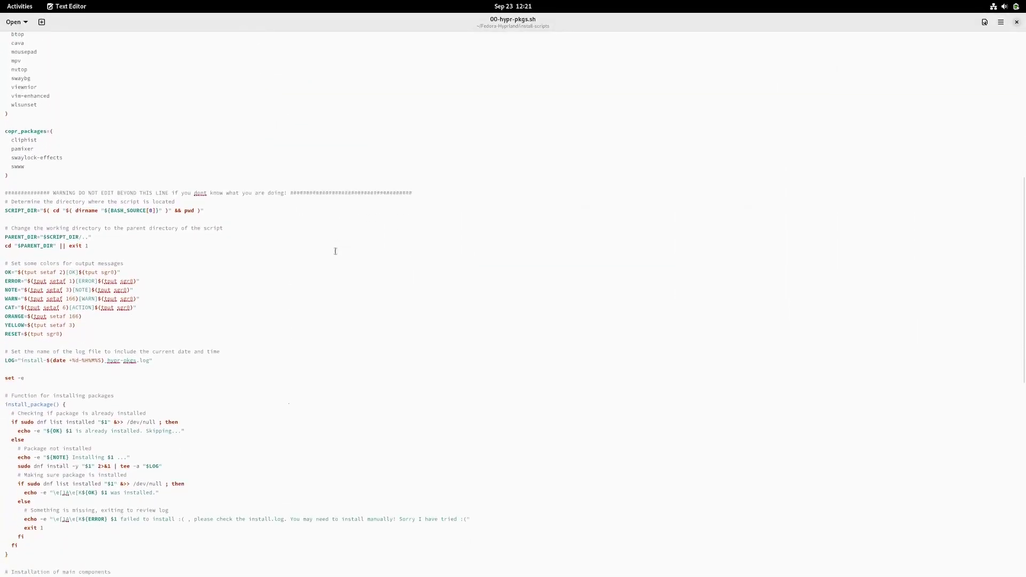
scroll(335, 252, "up", 10)
left_click(1017, 22)
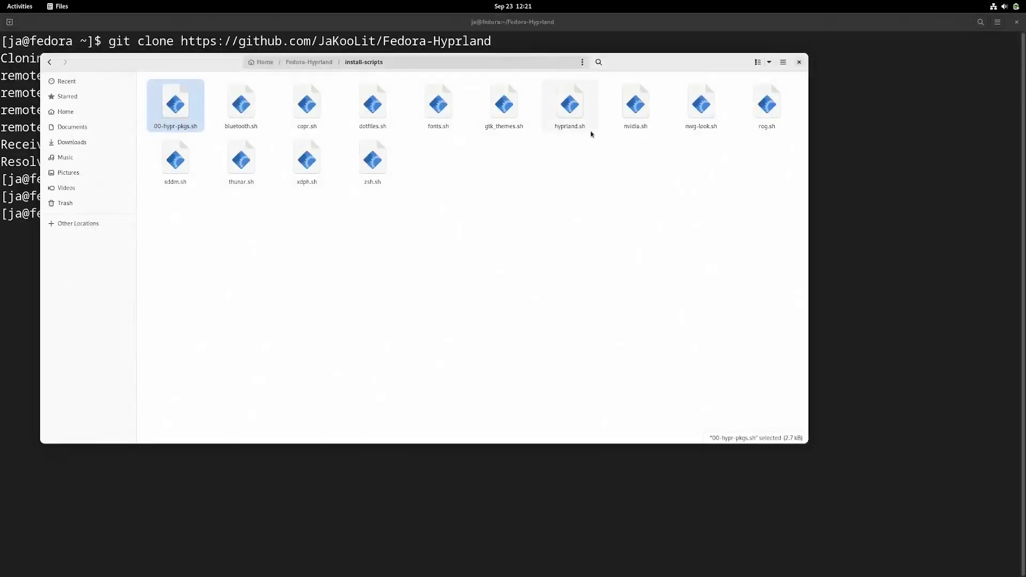
Open copr.sh in Text Editor, then close it and the Files window.
right_click(307, 107)
left_click(329, 113)
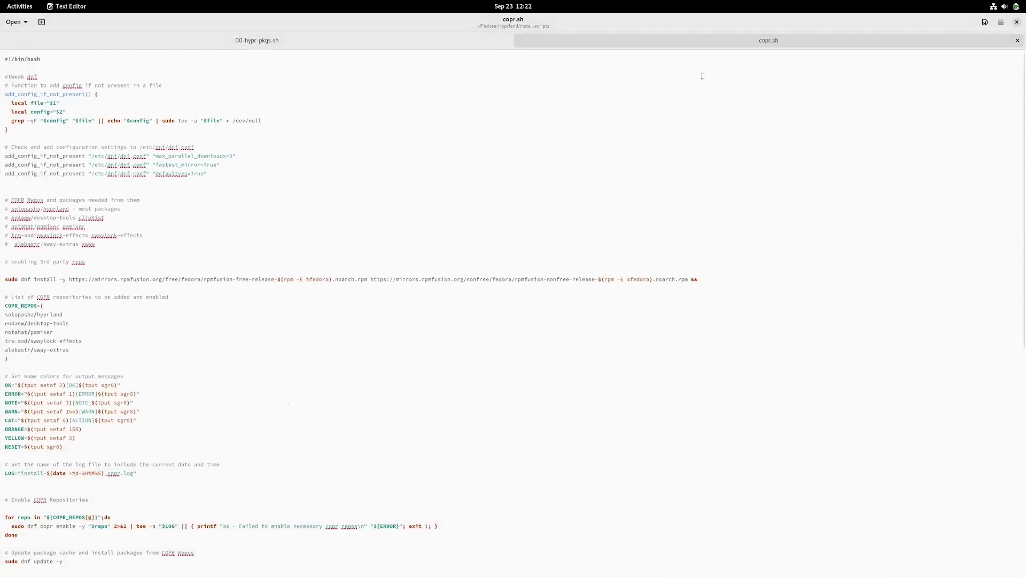
left_click(1017, 23)
left_click(799, 63)
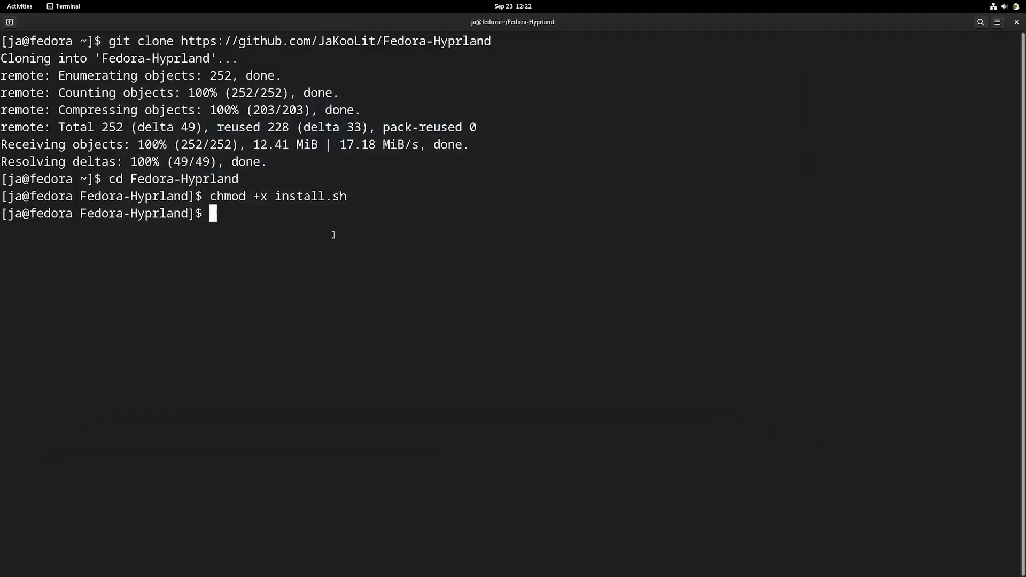
Run ./install.sh and answer y to proceed, nvidia, GTK themes, Bluetooth, Thunar and Asus ROG.
type("./install.sh")
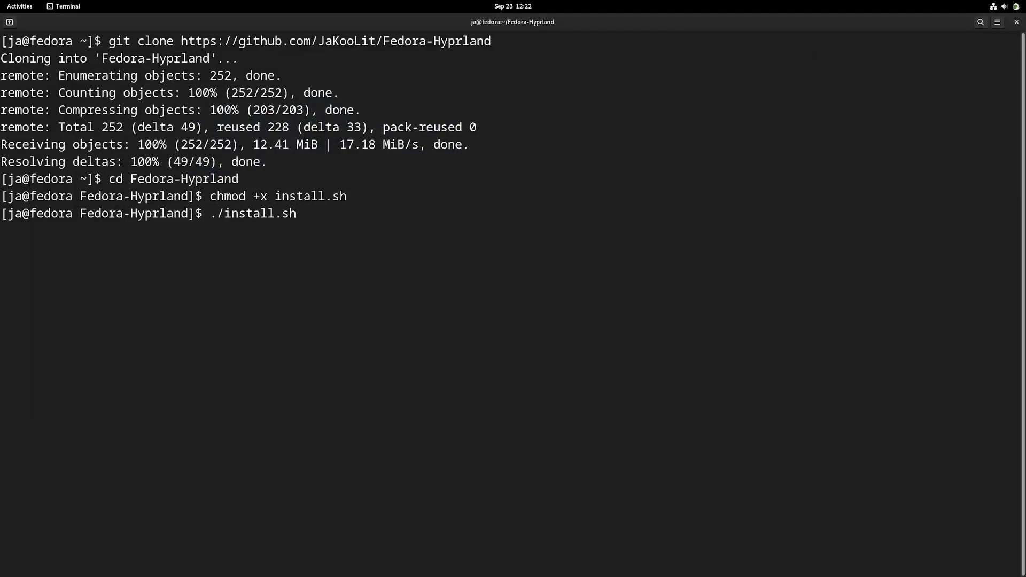
key("Return")
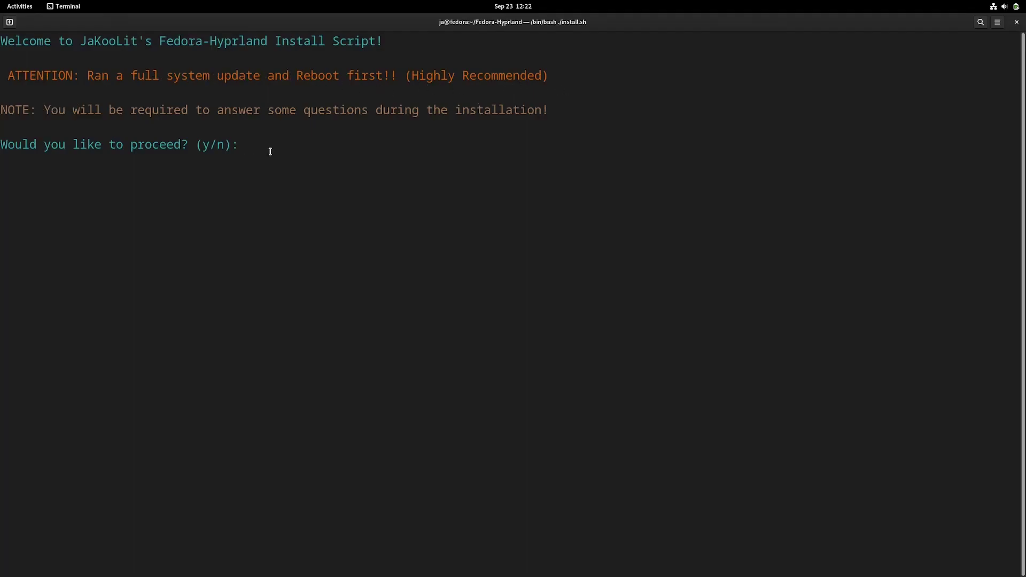
type("y")
key("Return")
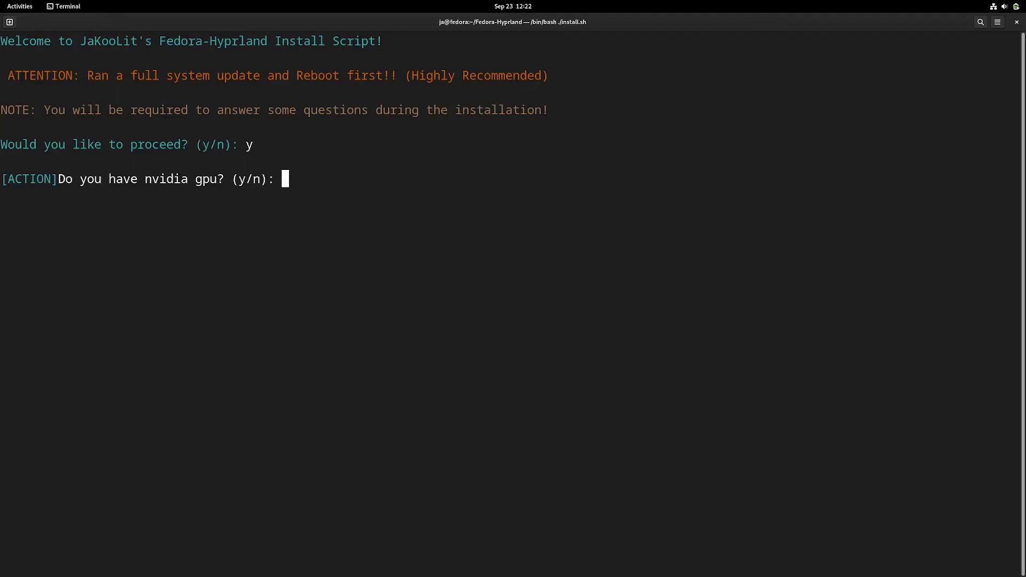
type("y")
key("Return")
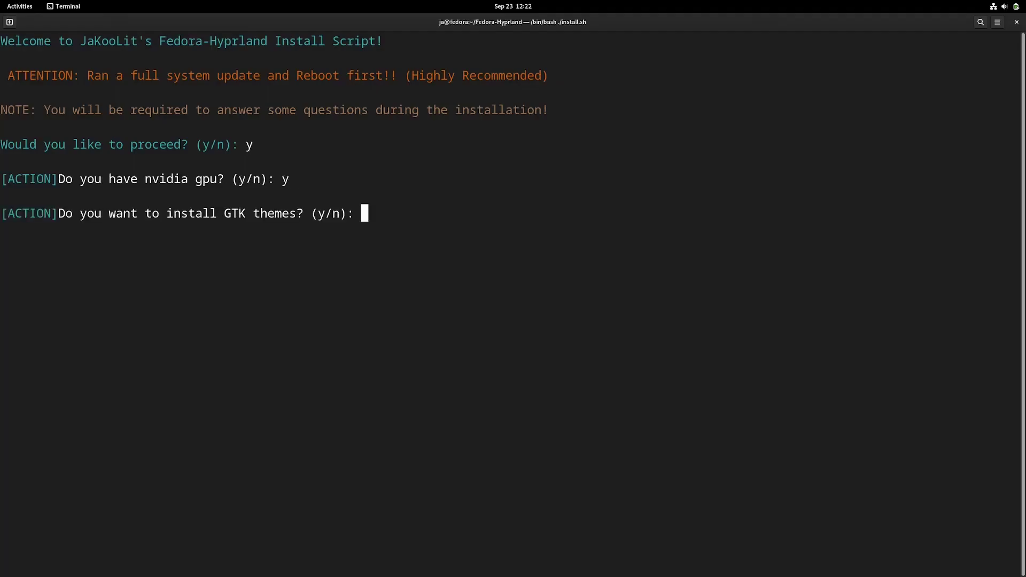
type("y")
key("Return")
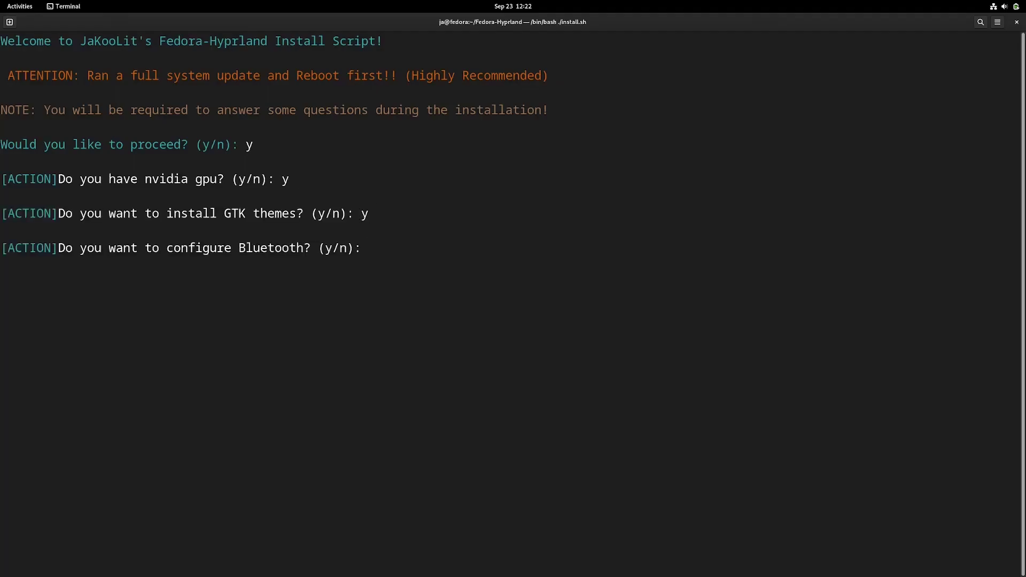
type("y")
key("Return")
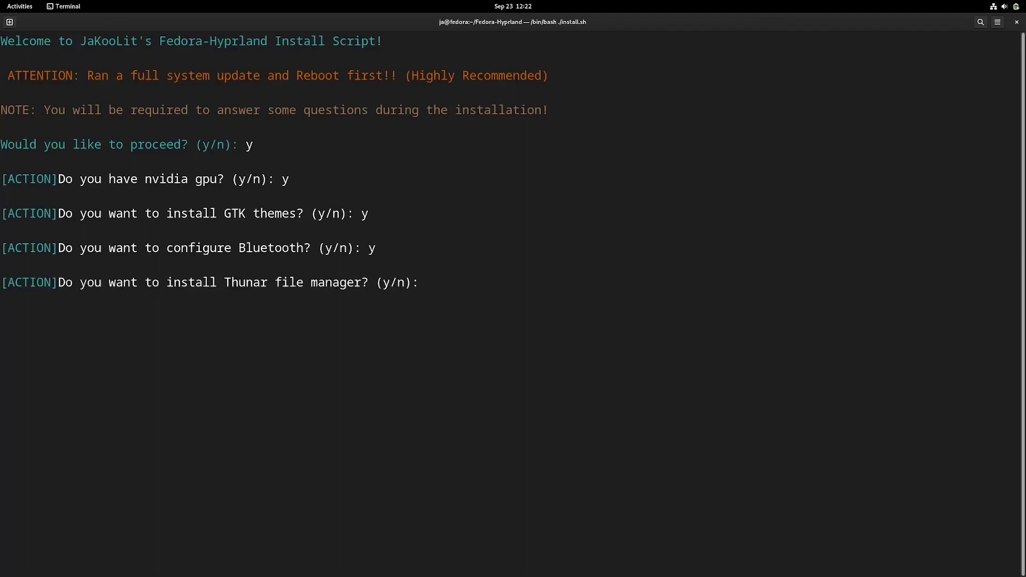
type("y")
key("Return")
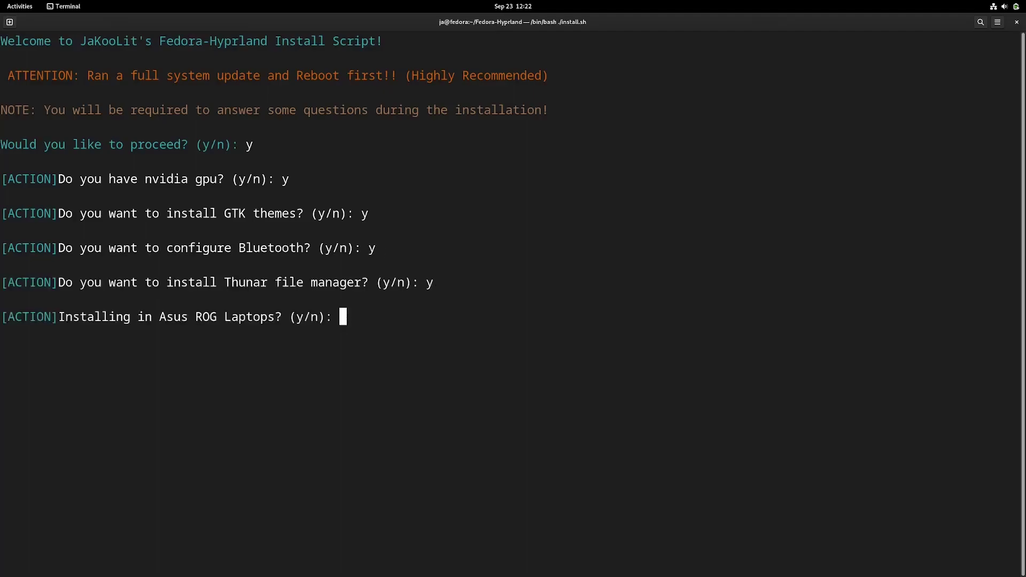
type("y")
key("Return")
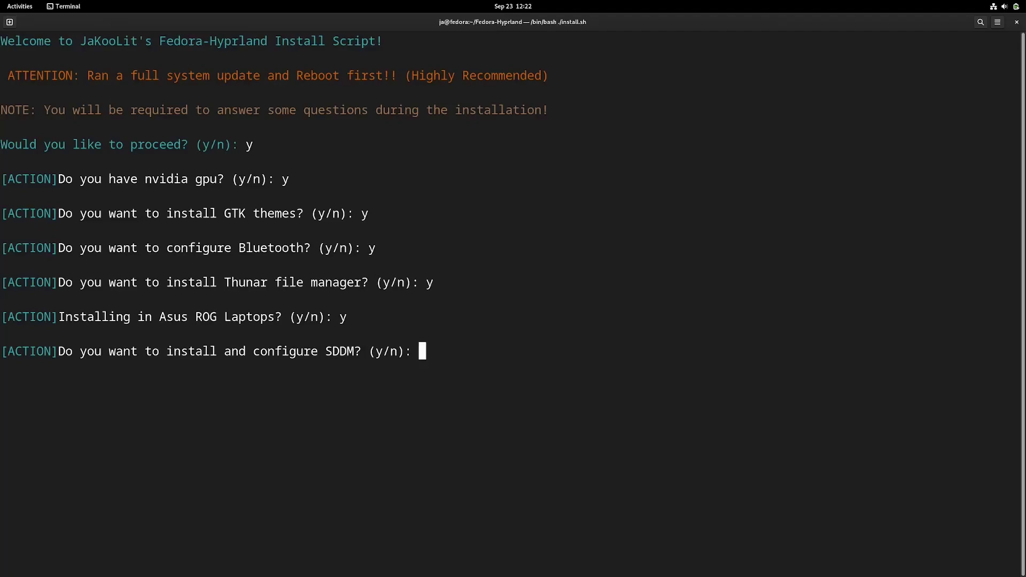
Answer y to SDDM, XDG-DESKTOP-PORTAL-HYPRLAND, zsh with oh-my-zsh, nwg-look and copying dotfiles.
type("y")
key("Return")
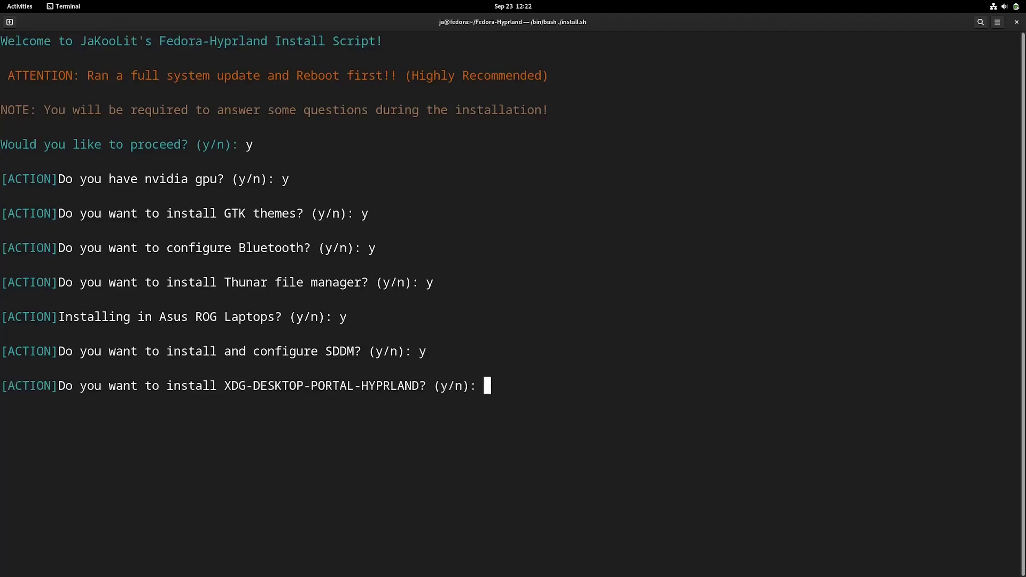
type("y")
key("Return")
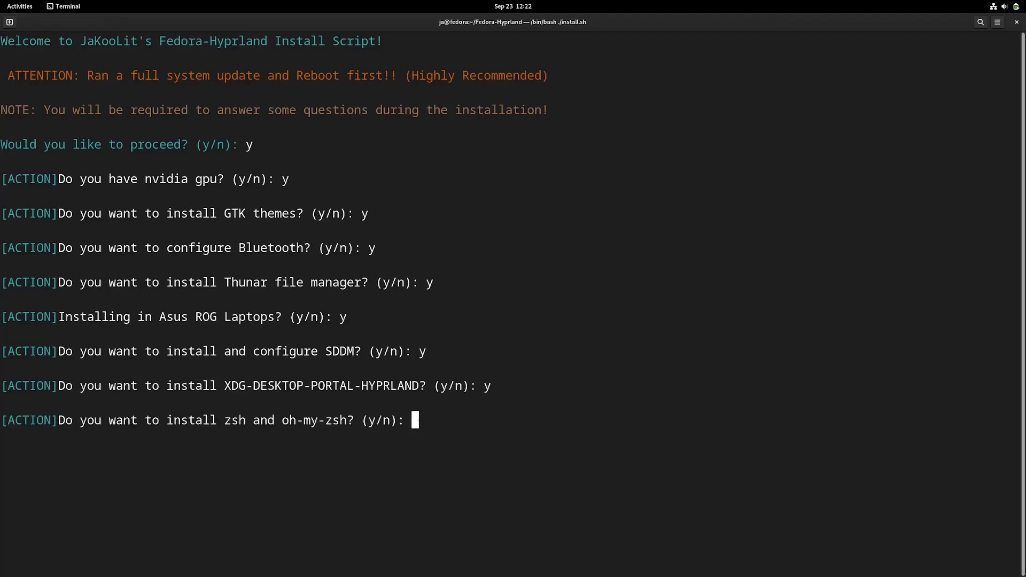
type("y")
key("Return")
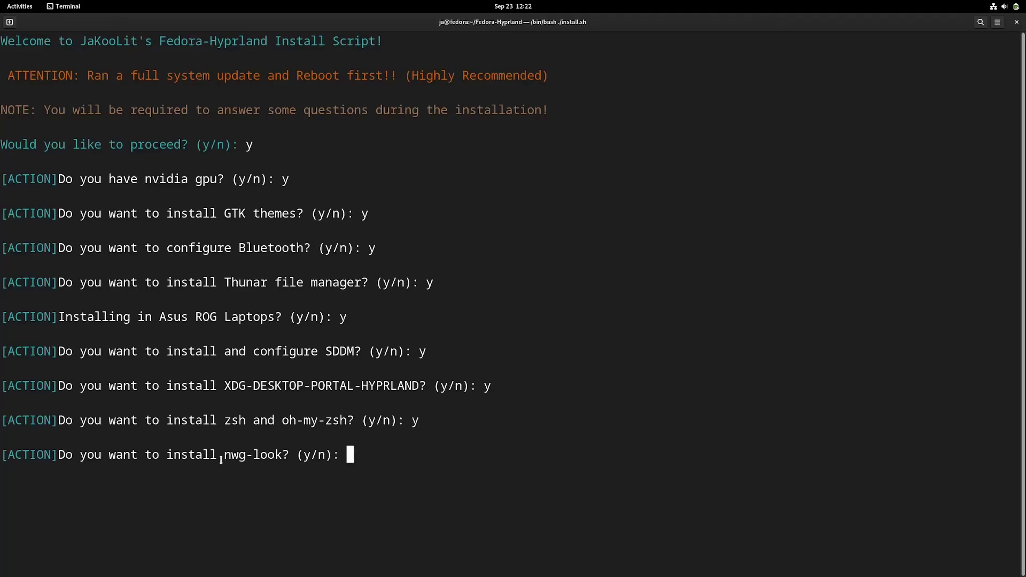
type("y")
key("Return")
type("y")
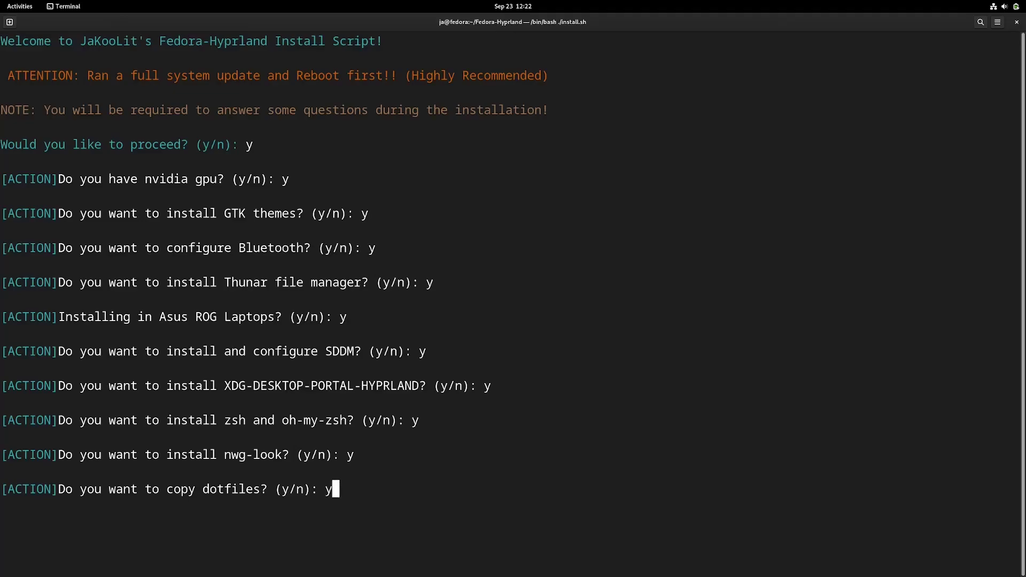
key("Return")
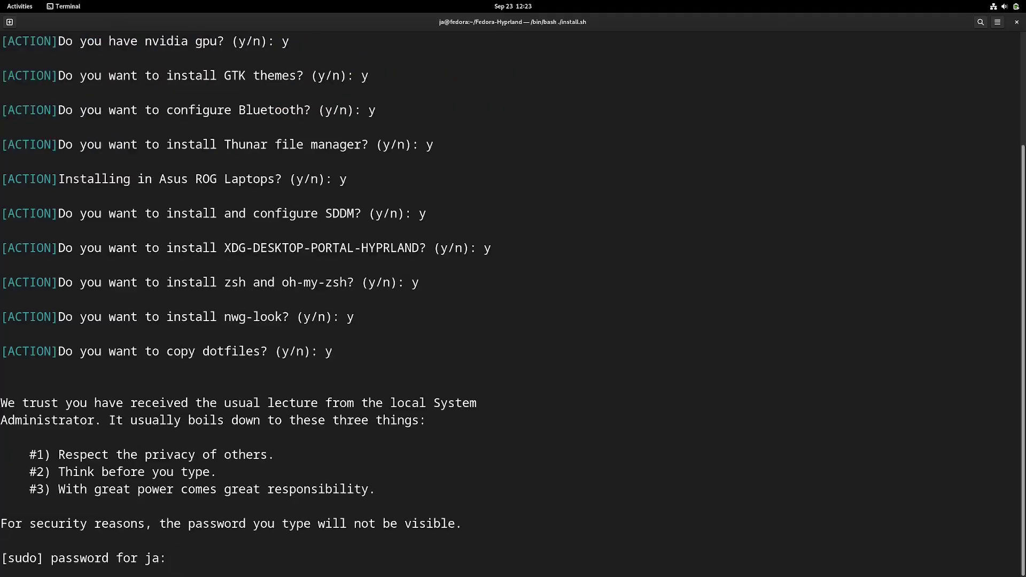
Submit the sudo password so install.sh begins refreshing Fedora 38 repository metadata.
key("Return")
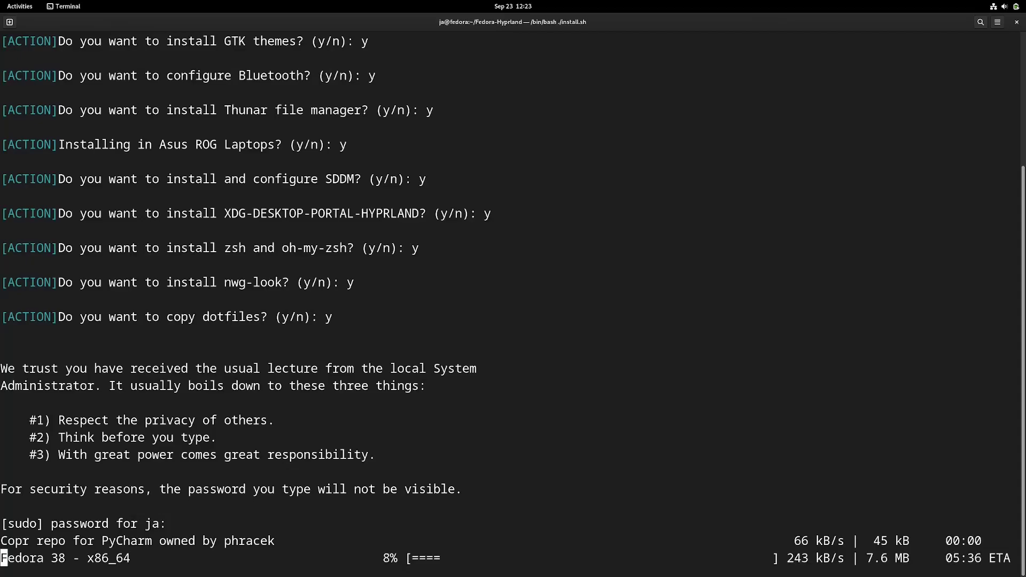
In a new tab, run cat /etc/dnf/dnf.conf and highlight the three added settings lines.
left_click(10, 22)
type("cat /etc/dnf/dnf.conf")
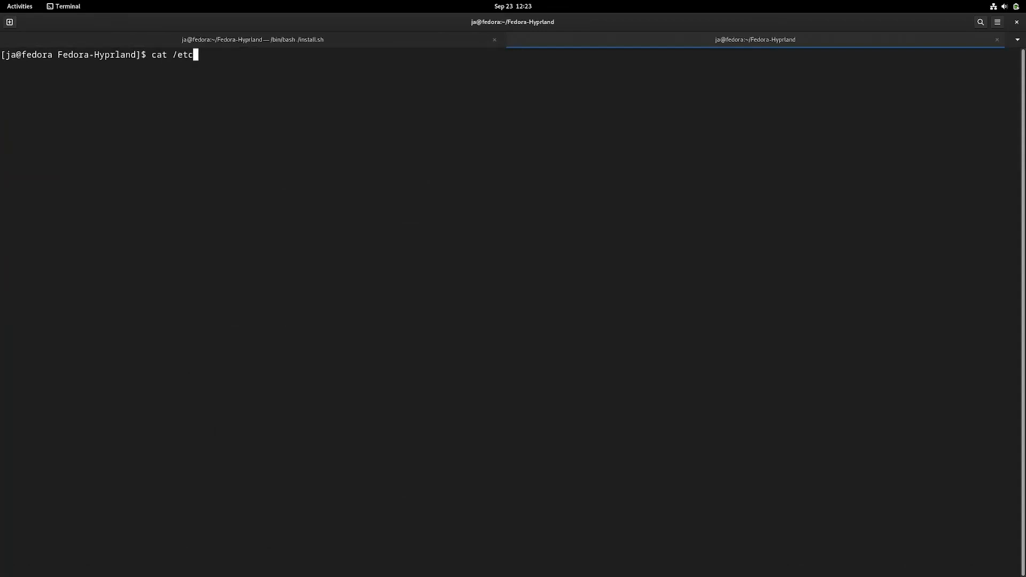
key("Return")
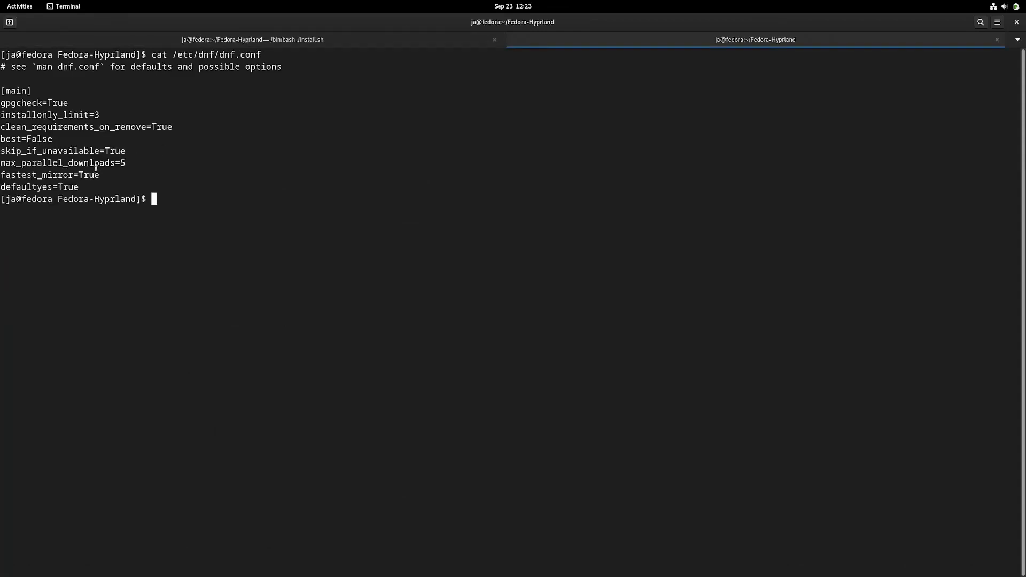
left_click_drag(90, 187, 1, 171)
left_click(997, 40)
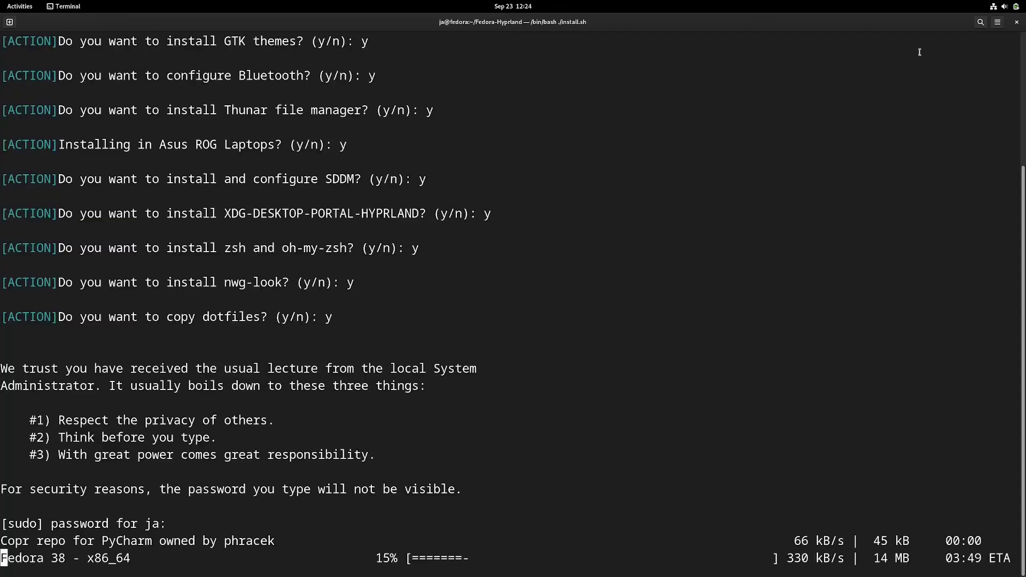
Open install.sh from the Fedora-Hyprland folder in Text Editor for review, then close the editor files.
key("super")
left_click(465, 552)
double_click(373, 102)
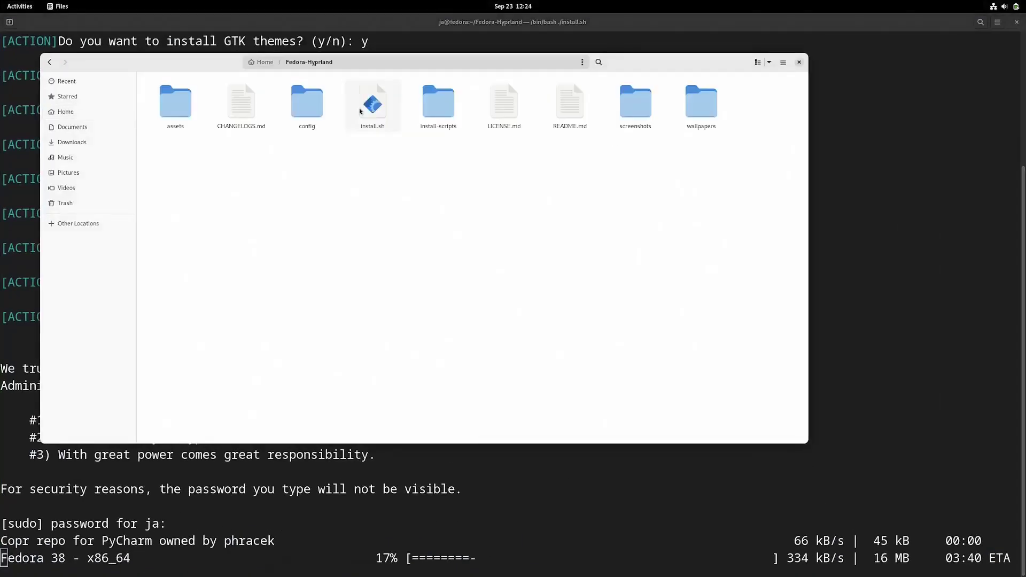
double_click(435, 103)
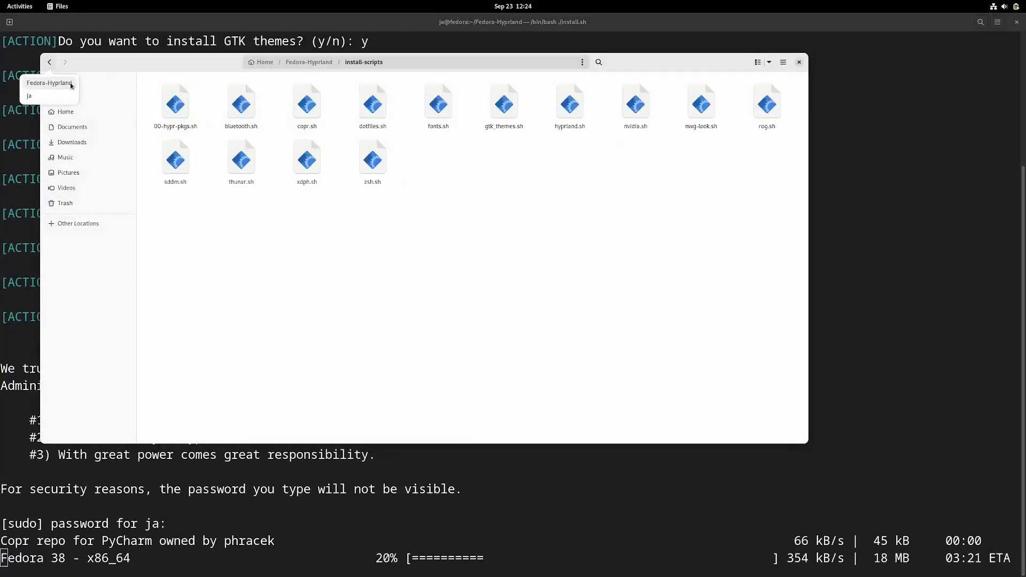
left_click(49, 62)
right_click(386, 127)
left_click(413, 134)
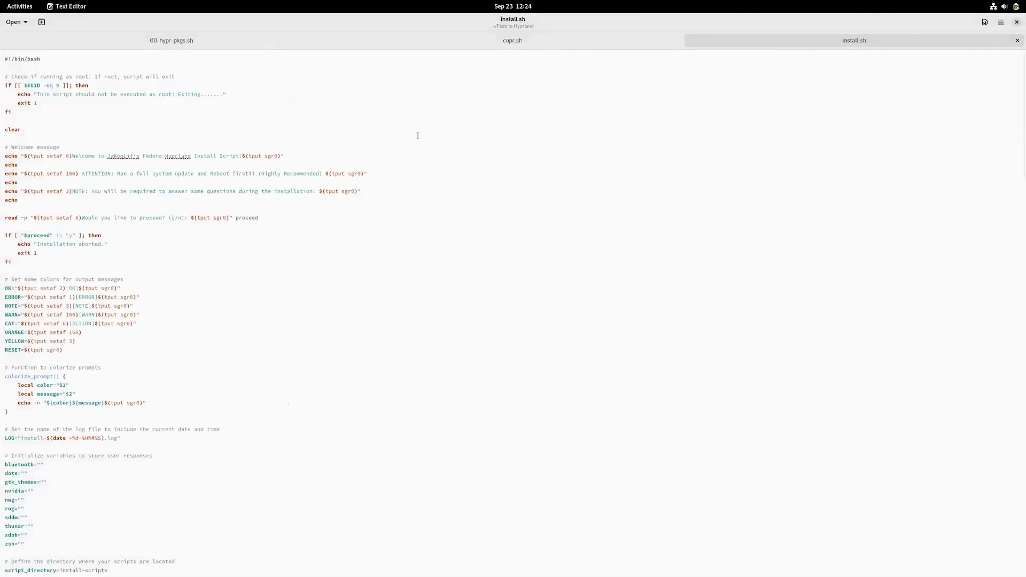
scroll(417, 135, "down", 15)
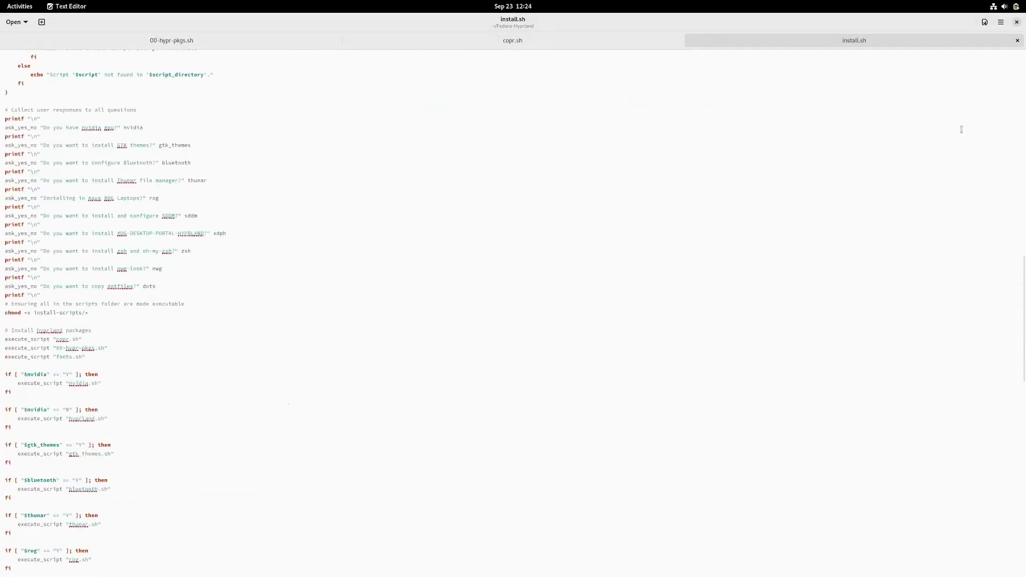
left_click(1018, 40)
left_click(1017, 40)
Turn on Dark Style in quick settings and enlarge the editor text.
left_click(1004, 6)
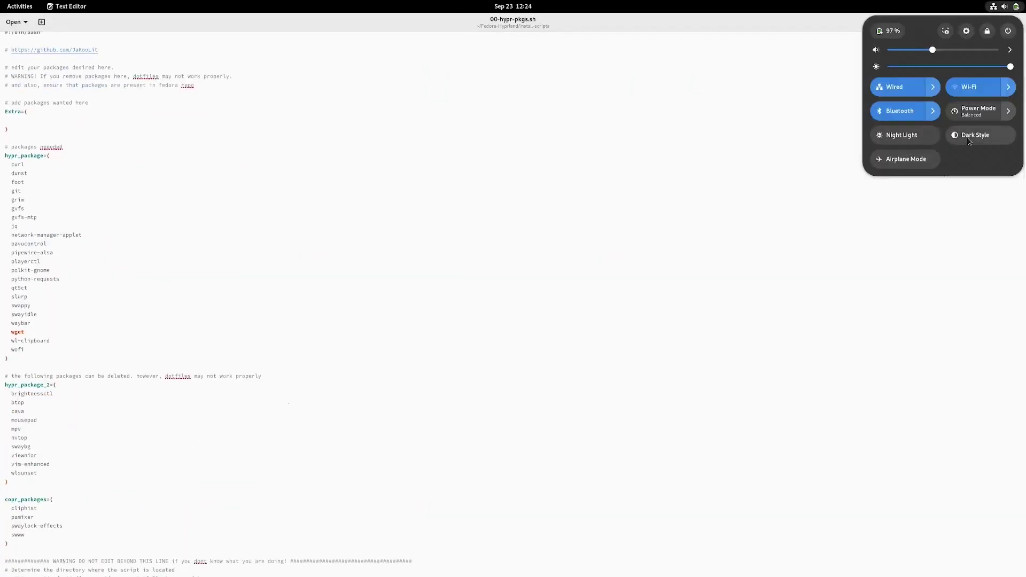
left_click(969, 136)
left_click(1001, 22)
left_click(1007, 73)
left_click(1001, 22)
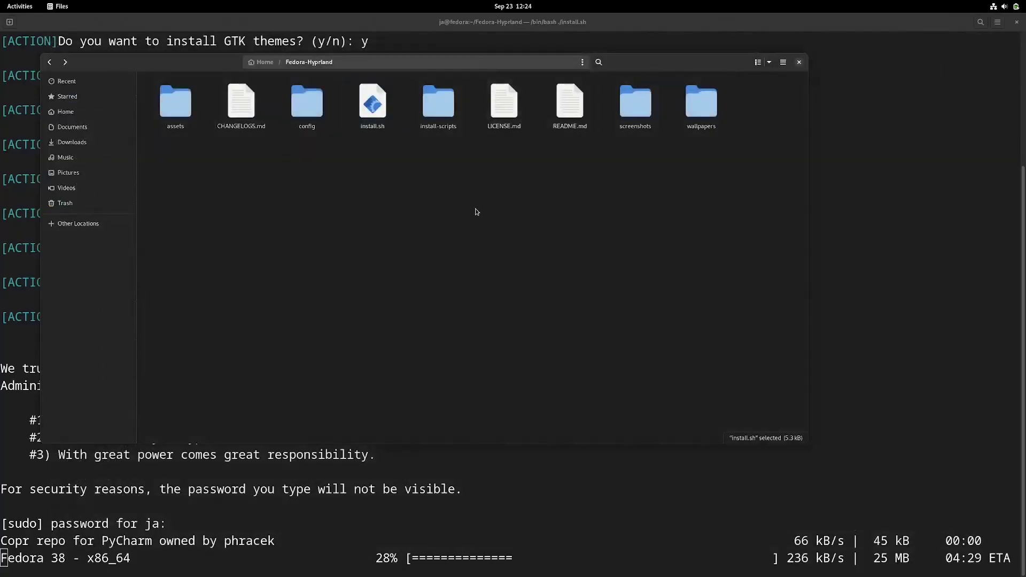
Open copr.sh, enlarge its text, and highlight its four dnf configuration lines.
double_click(438, 106)
left_click(307, 105)
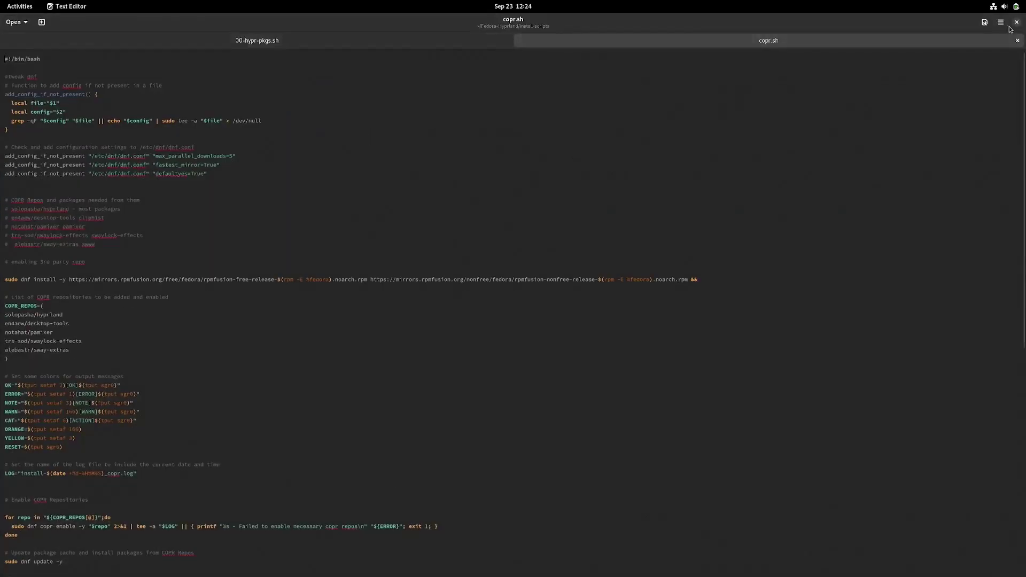
left_click(1001, 21)
left_click(1008, 73)
left_click(389, 256)
left_click_drag(389, 256, 11, 211)
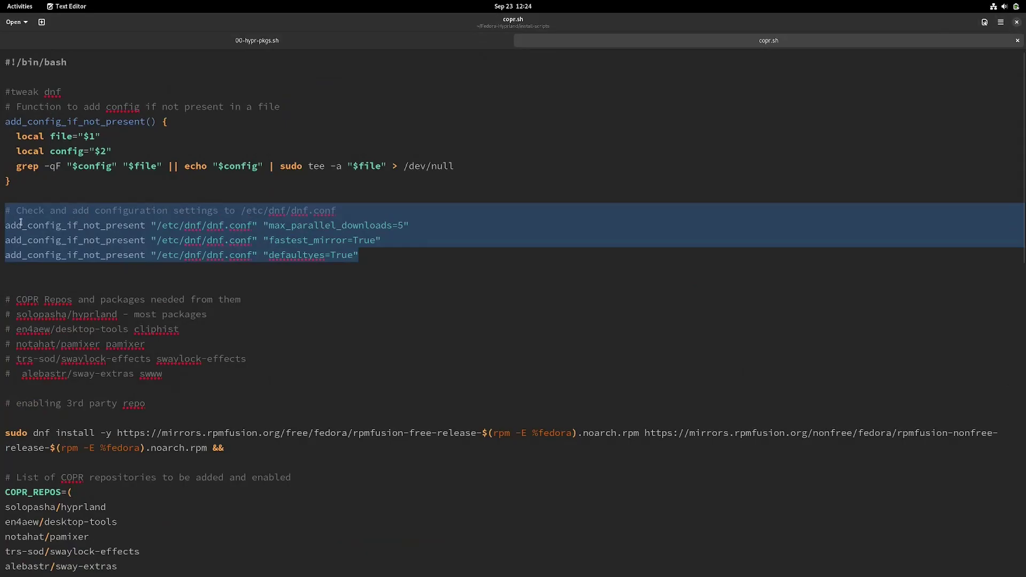
scroll(321, 305, "down", 15)
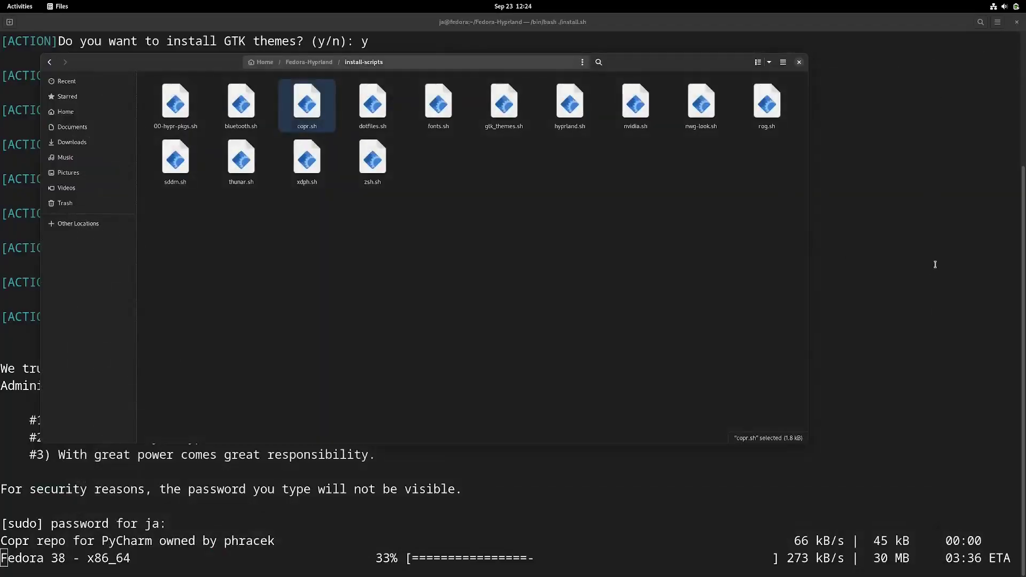
Answer y to the SDDM theme and portal prompts, enter the sudo password, and confirm the us keyboard layout.
key("ctrl+w")
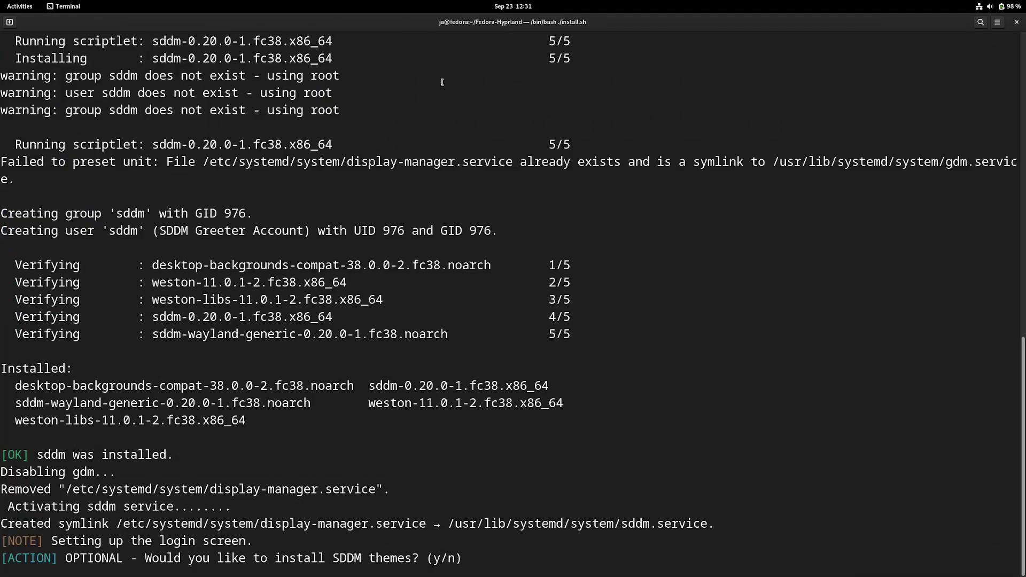
type("y")
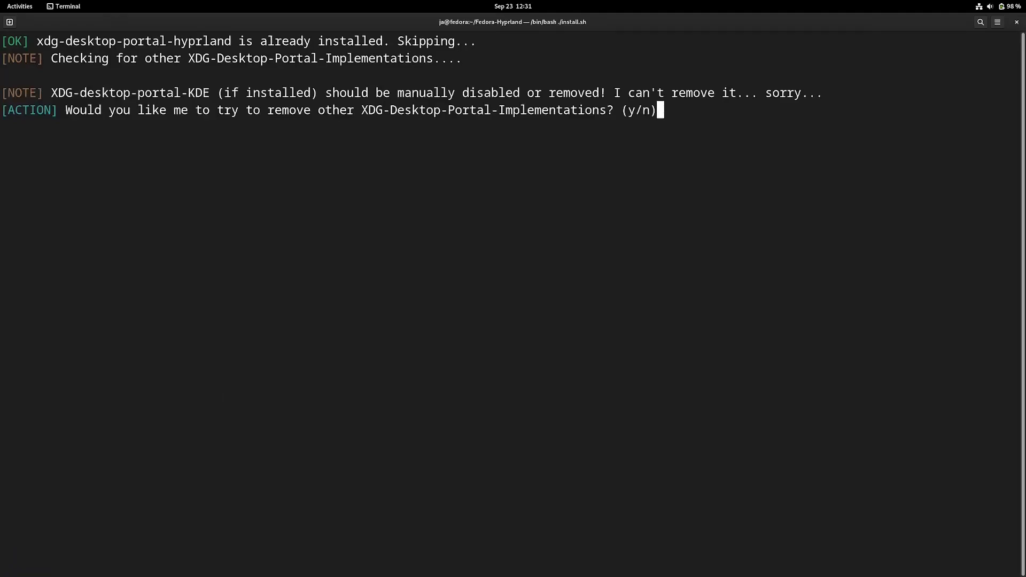
type("y")
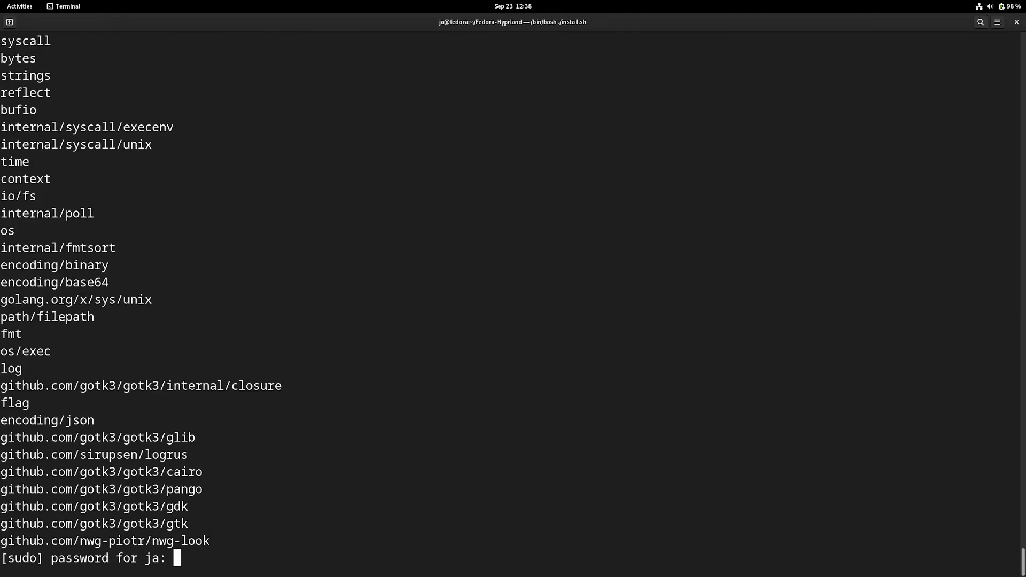
key("Return")
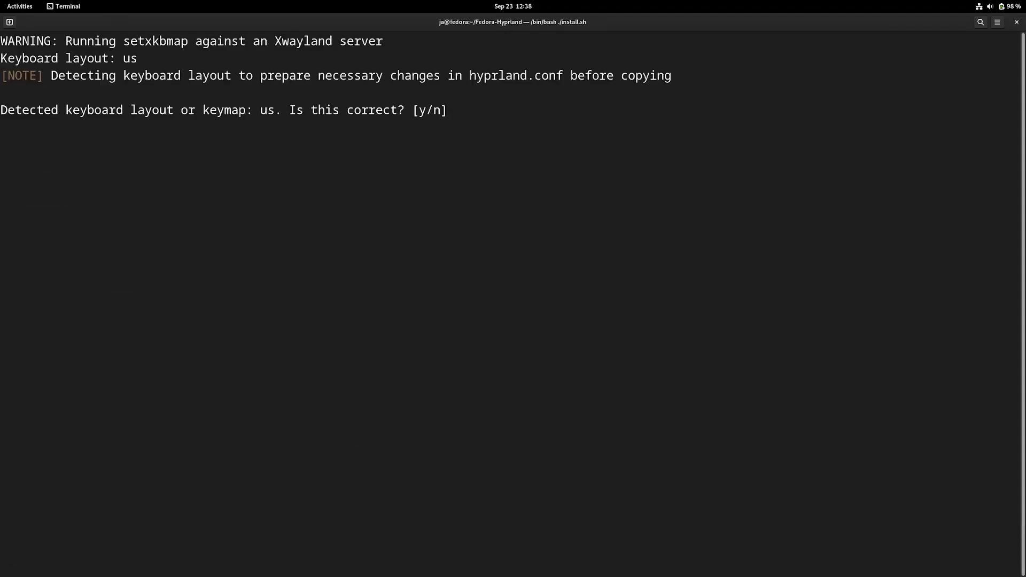
type("y")
key("Return")
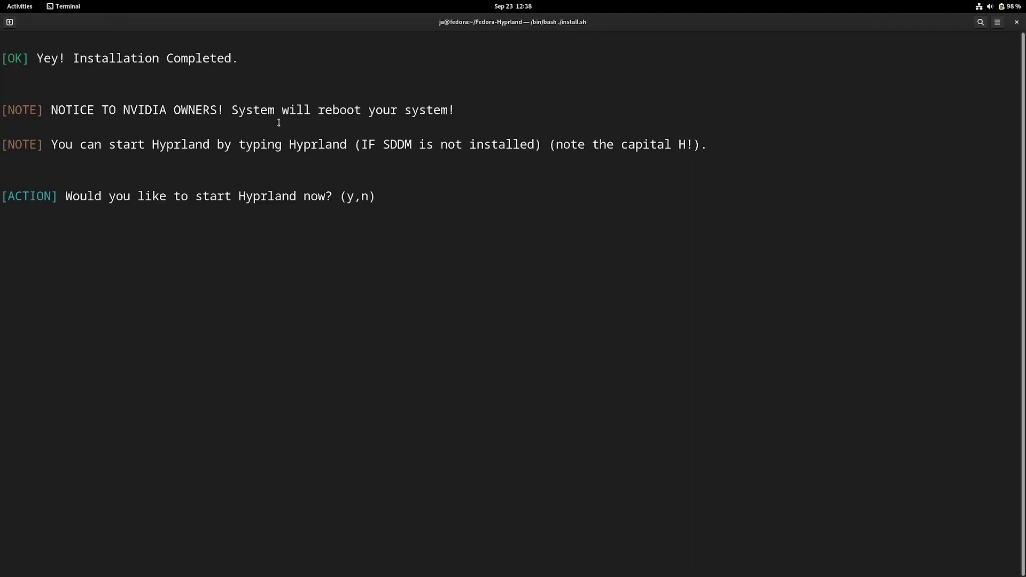
Bring the file manager forward and return to the Fedora-Hyprland folder with the new install logs.
left_click(16, 7)
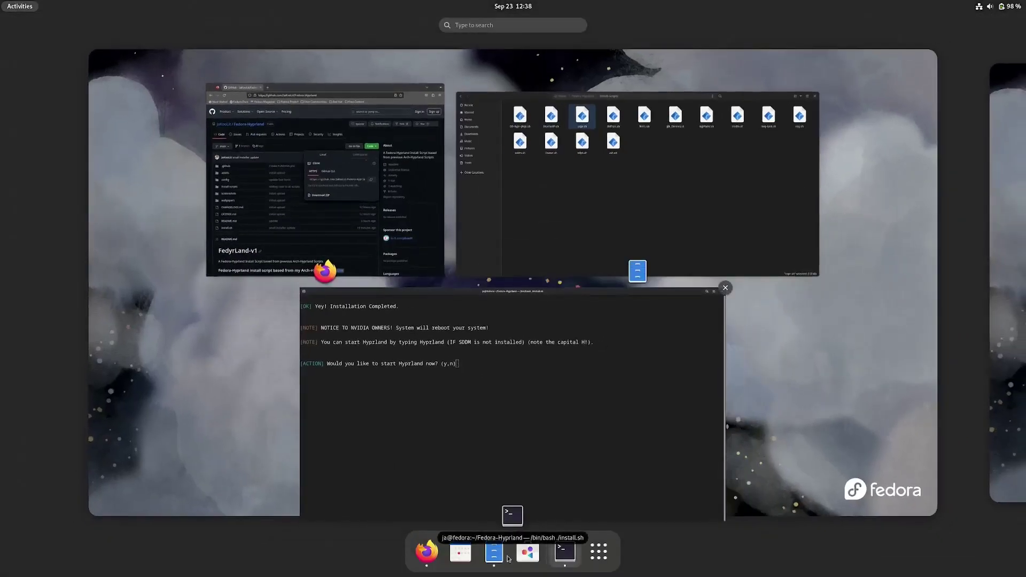
left_click(581, 245)
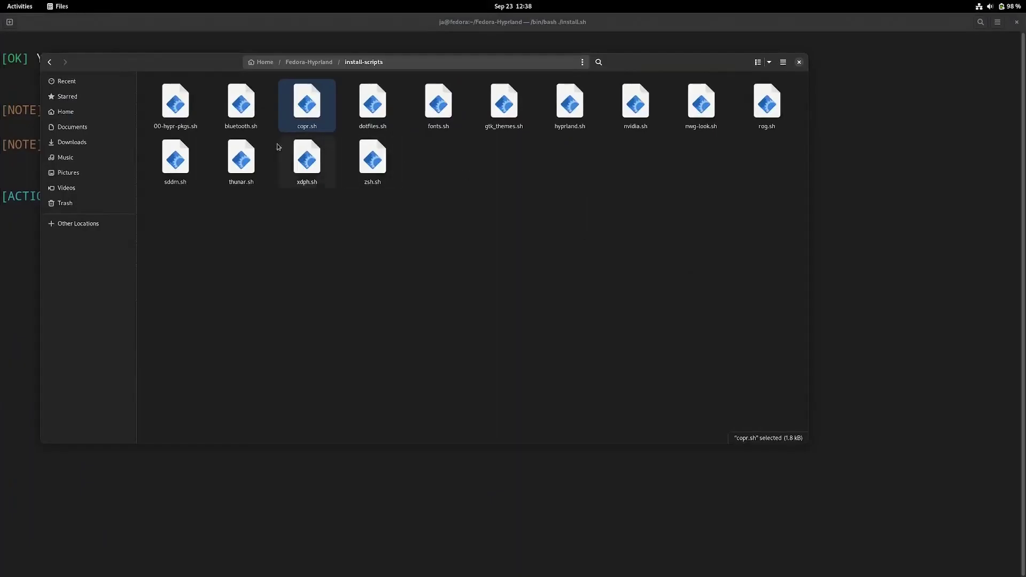
left_click(51, 64)
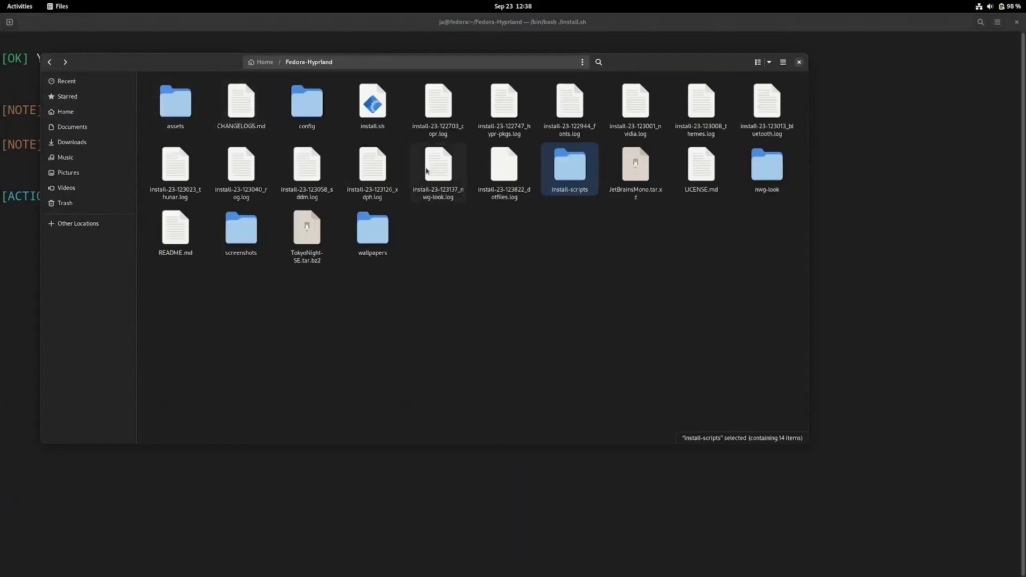
left_click(446, 124)
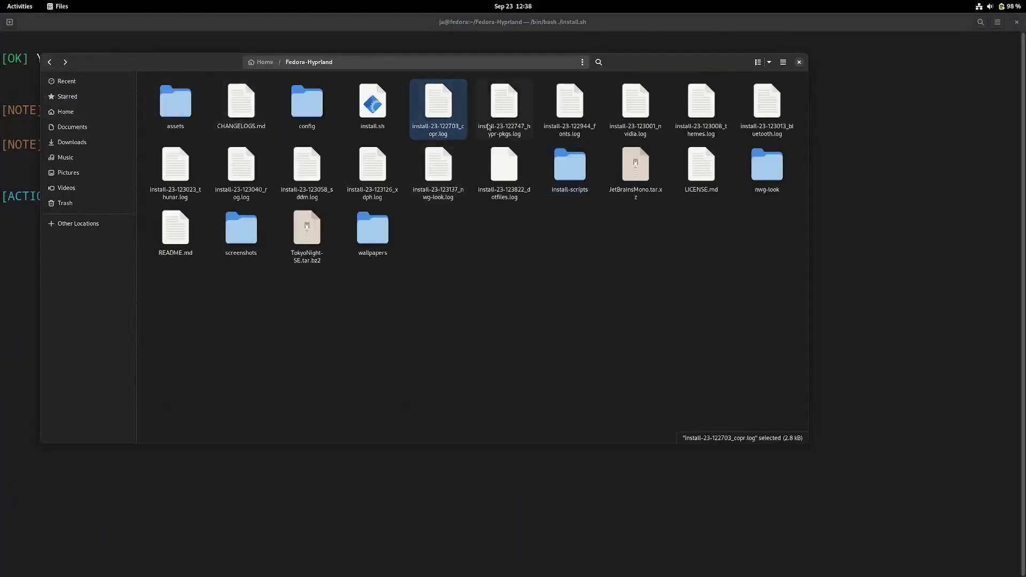
Maximize the file manager and enlarge the file icons two sizes with the Icon Size control.
left_click(782, 62)
left_click(817, 114)
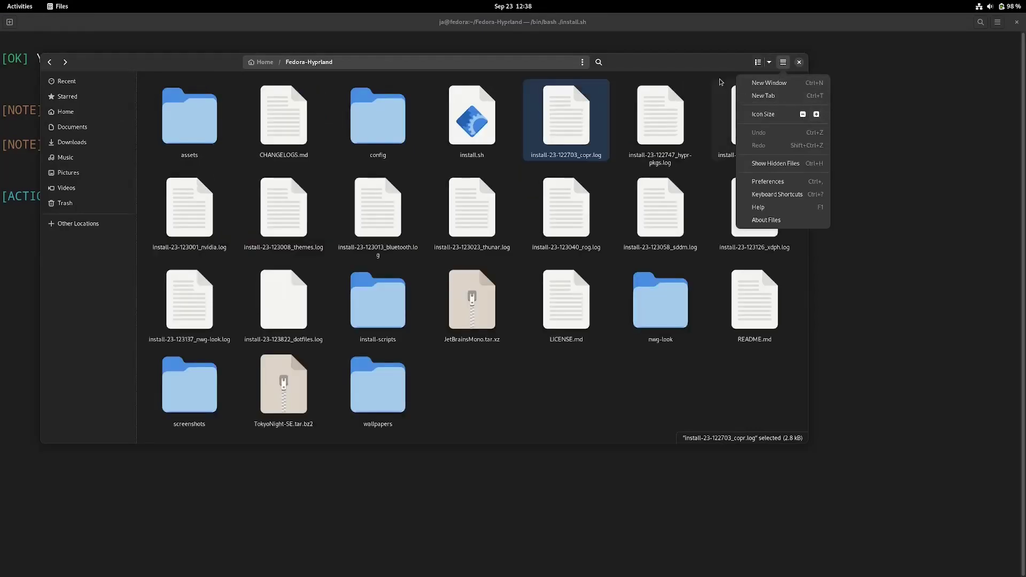
left_click(703, 70)
double_click(678, 62)
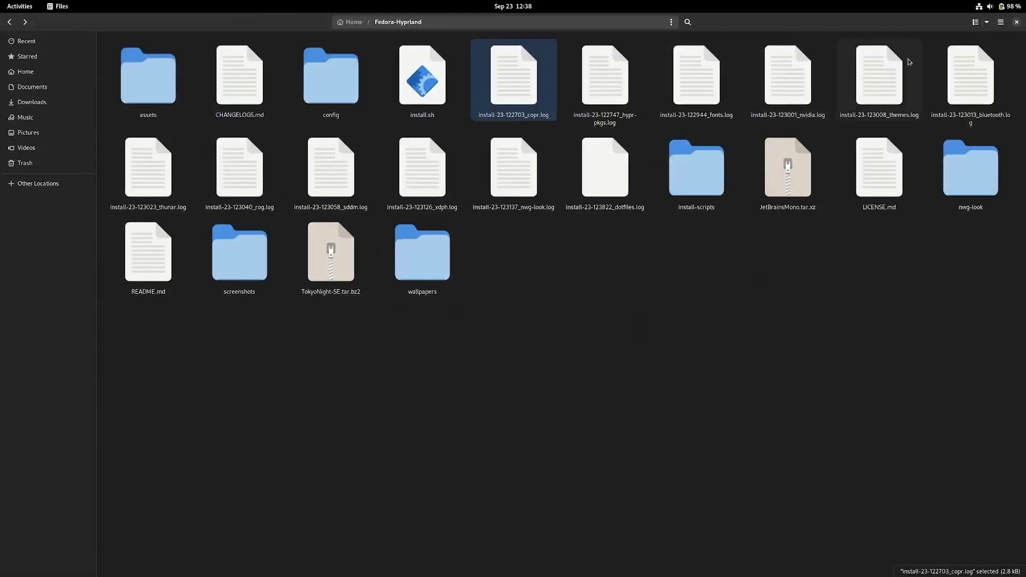
left_click(987, 22)
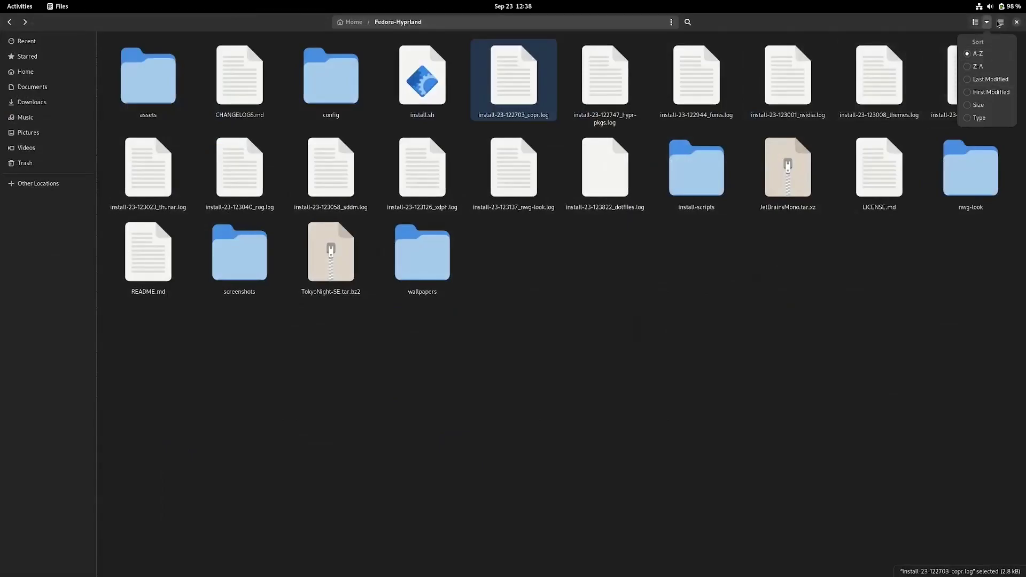
left_click(998, 25)
left_click(1001, 23)
left_click(1013, 75)
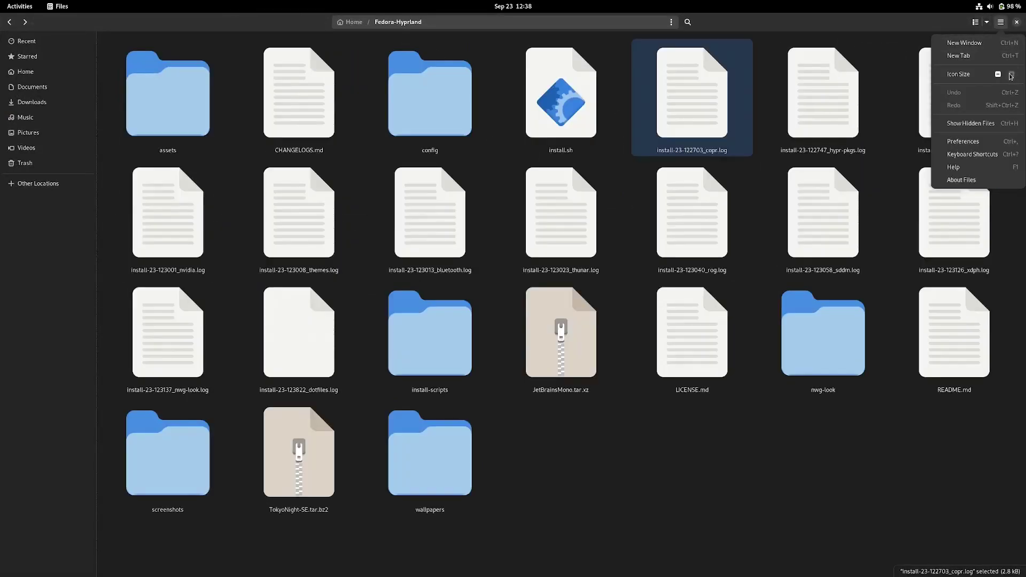
left_click(708, 476)
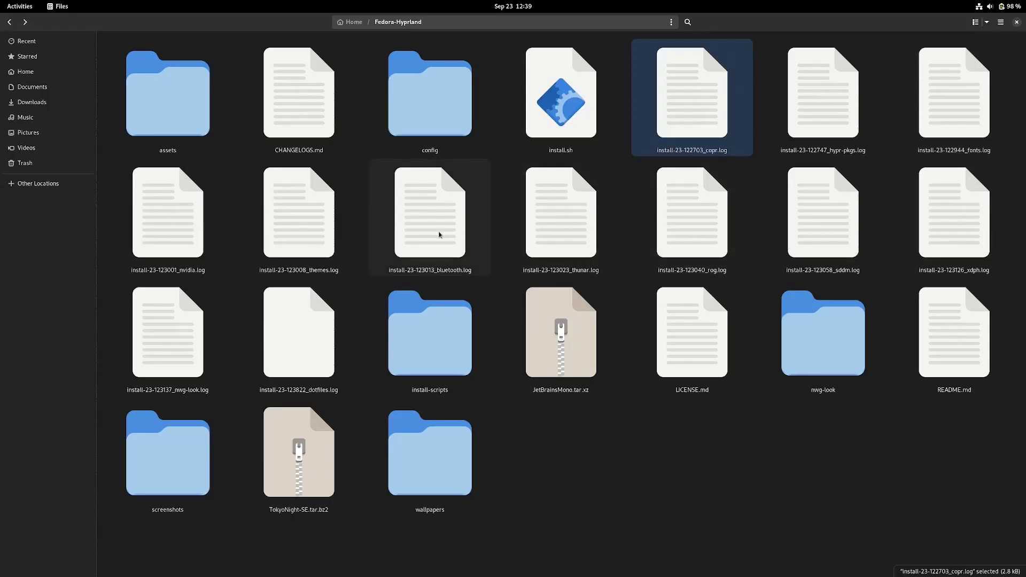
Read the nwg-look install log zoomed in three steps, down to its transaction summary, then close it.
double_click(178, 375)
scroll(325, 311, "down", 20)
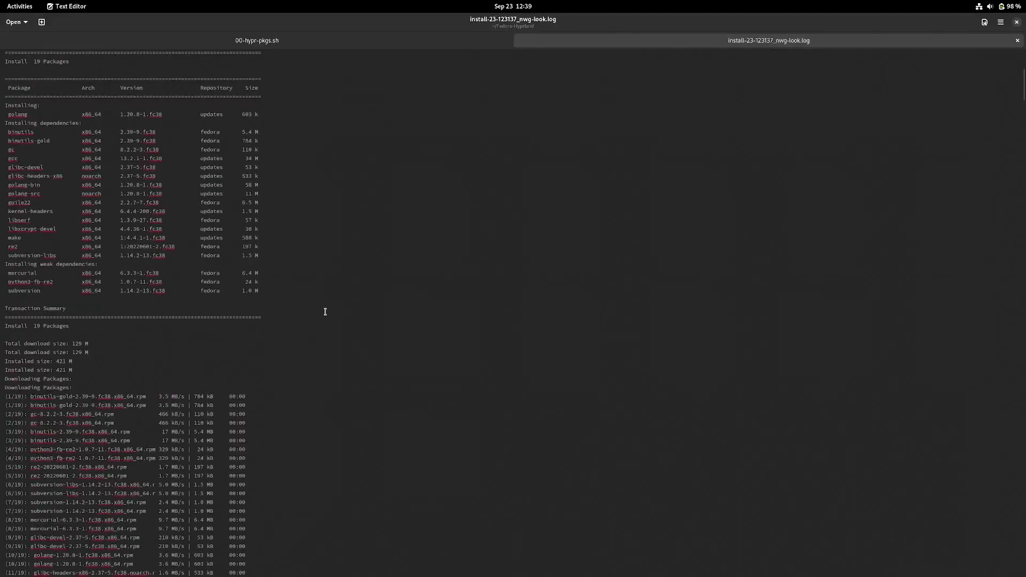
scroll(325, 312, "down", 10)
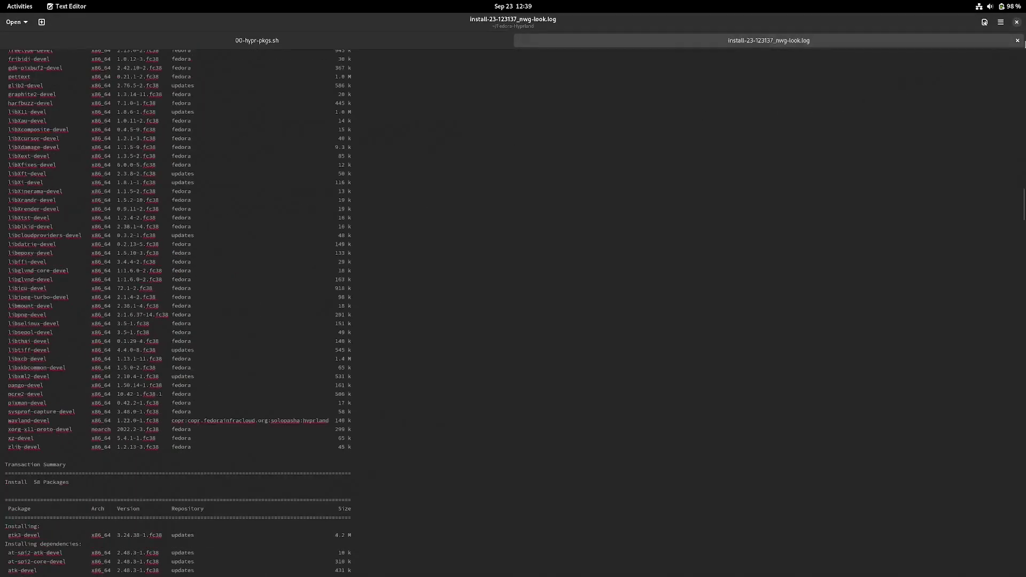
left_click(1001, 22)
left_click(850, 112)
left_click(999, 23)
left_click(1010, 76)
left_click(1010, 76)
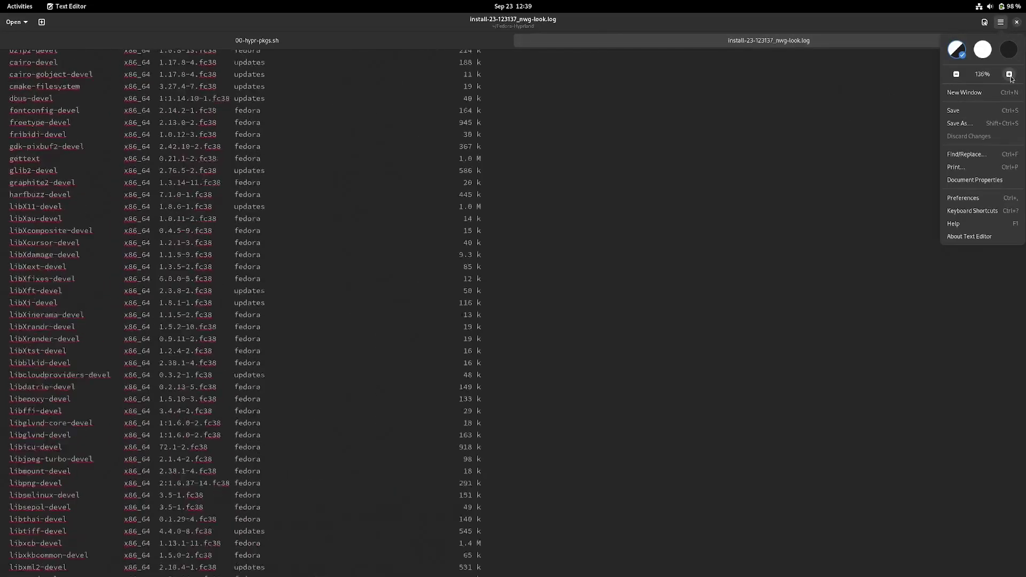
left_click(1011, 76)
left_click(1011, 76)
left_click(1010, 76)
left_click(1011, 76)
left_click(751, 264)
scroll(748, 267, "down", 20)
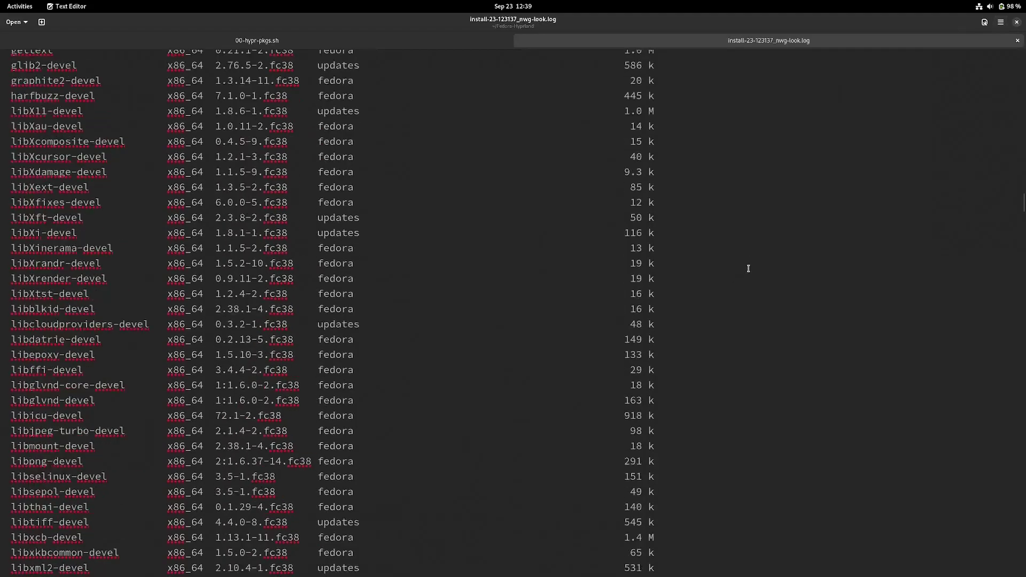
left_click(1017, 41)
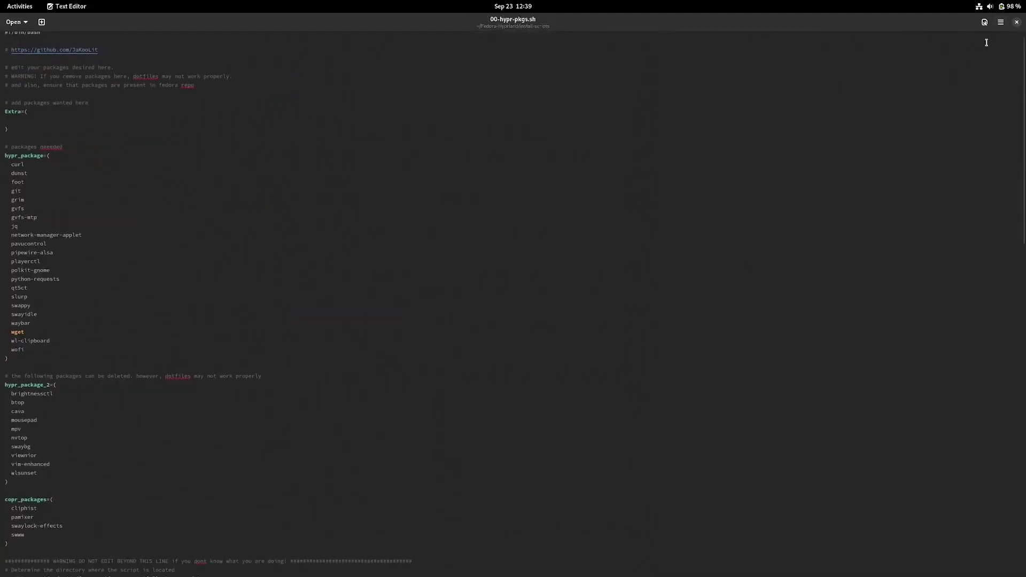
Open the sddm install log in Text Editor and enlarge its text three steps.
left_click(1018, 23)
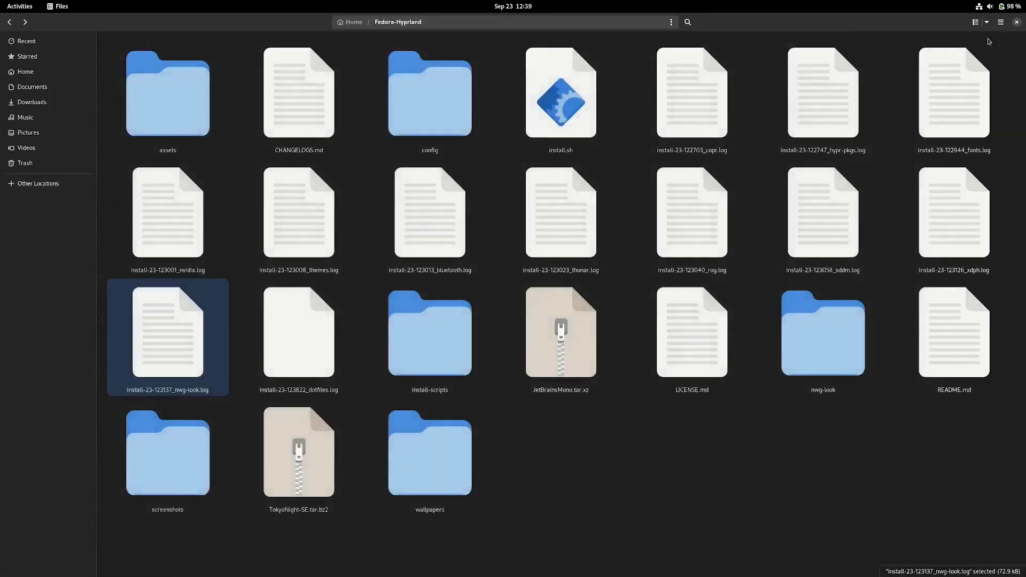
left_click(827, 255)
double_click(827, 256)
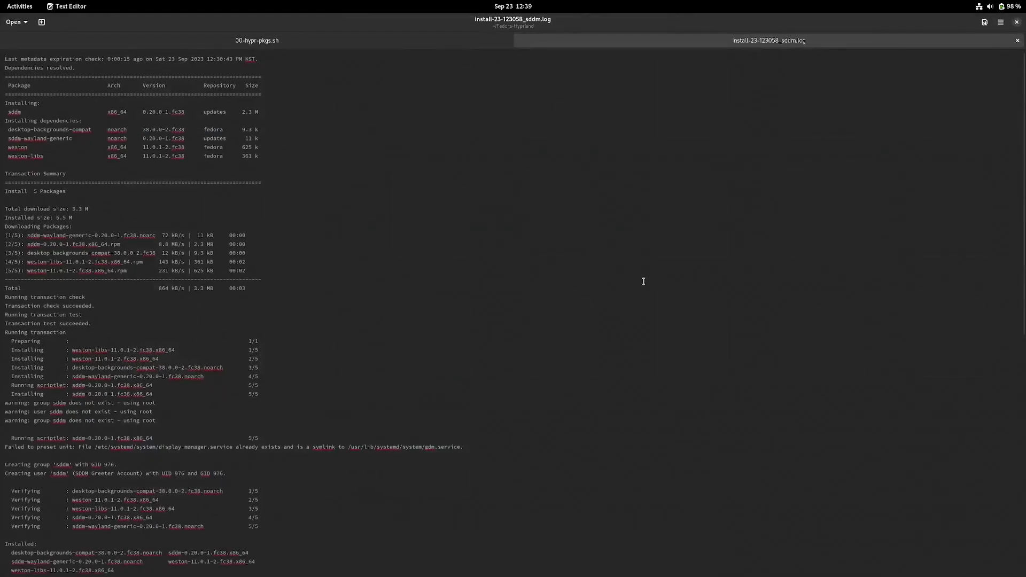
left_click(1001, 22)
left_click(1009, 74)
left_click(1009, 74)
left_click(1009, 74)
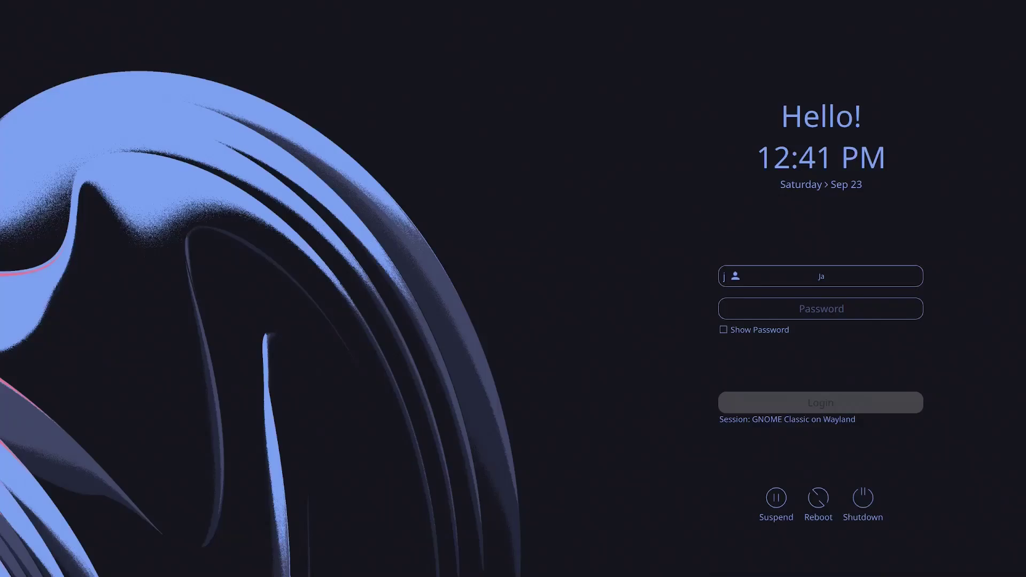
Log in, enable Startup Hidden and Enable Notifications in ROG Control Center, then open the home folder on workspace 3.
key("Return")
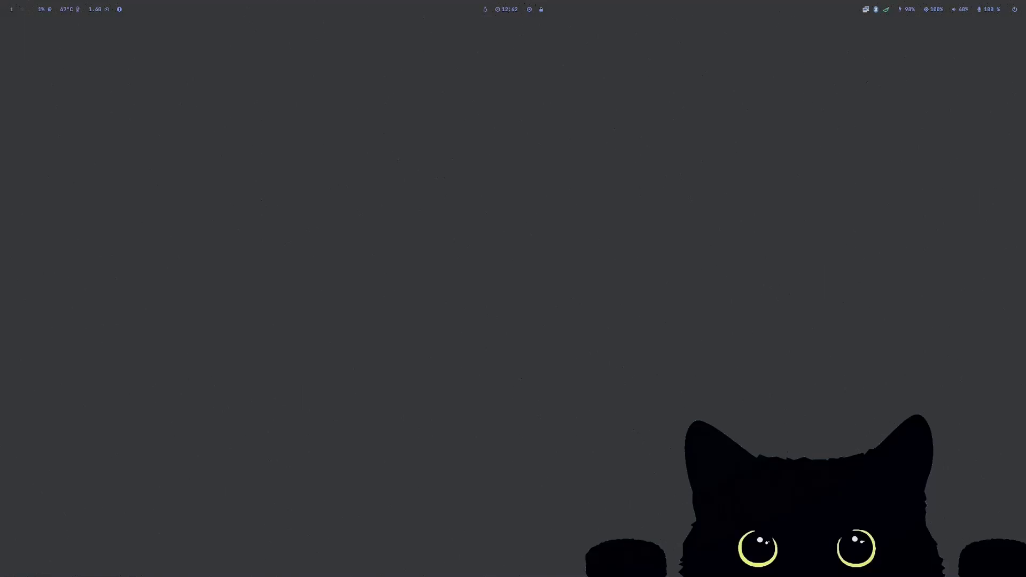
key("super+2")
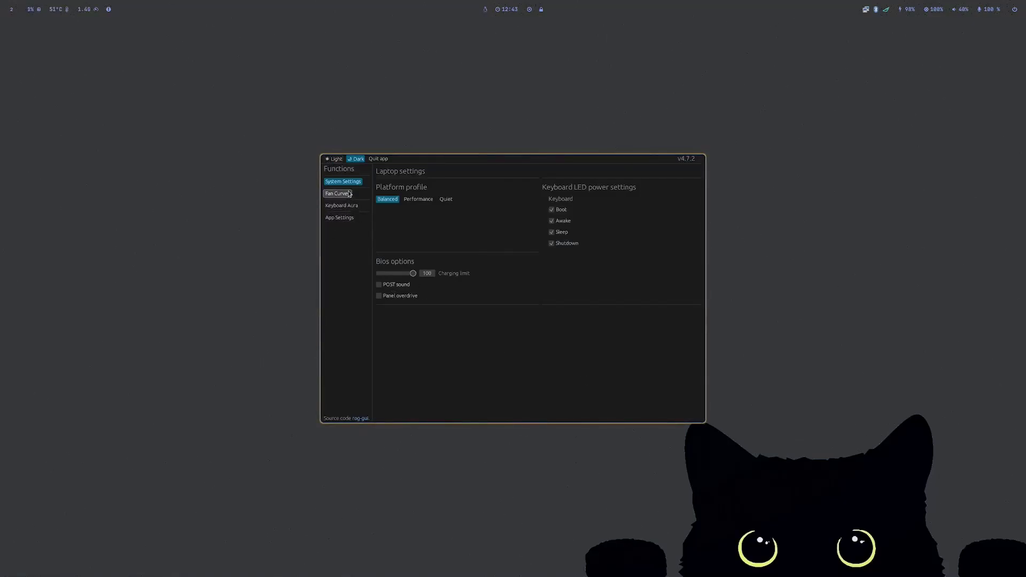
left_click(339, 218)
left_click(415, 222)
left_click(396, 233)
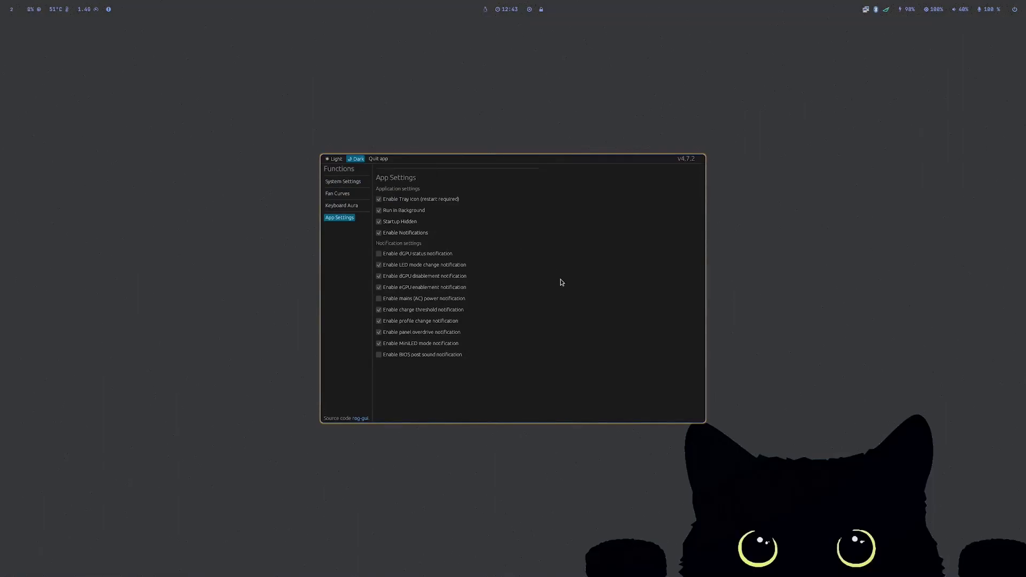
key("super+q")
key("super+3")
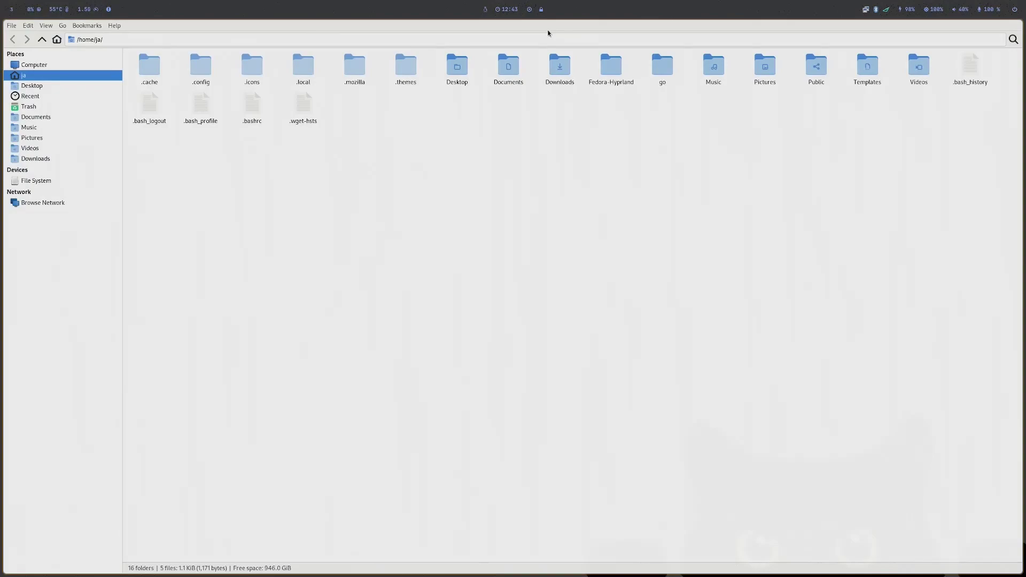
Flip the desktop to light mode and back, then launch nwg-look with an enlarged window.
left_click(529, 9)
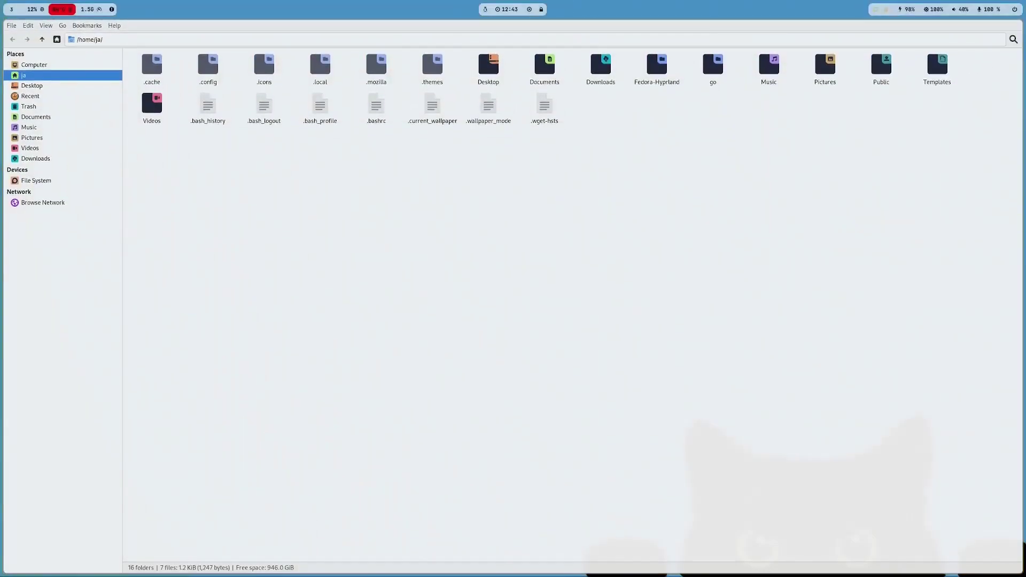
left_click(529, 9)
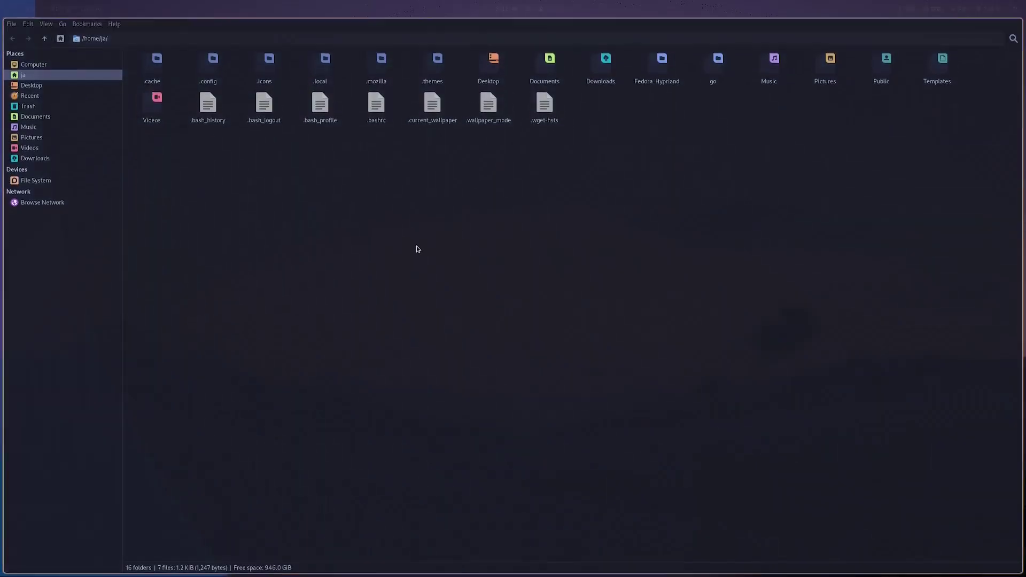
key("super+r")
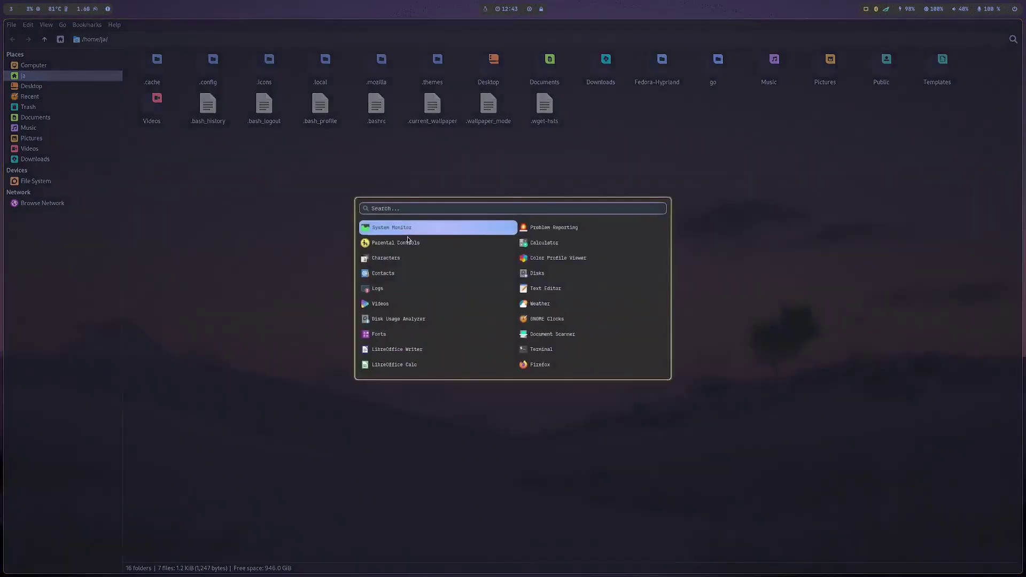
type("nwg")
key("Return")
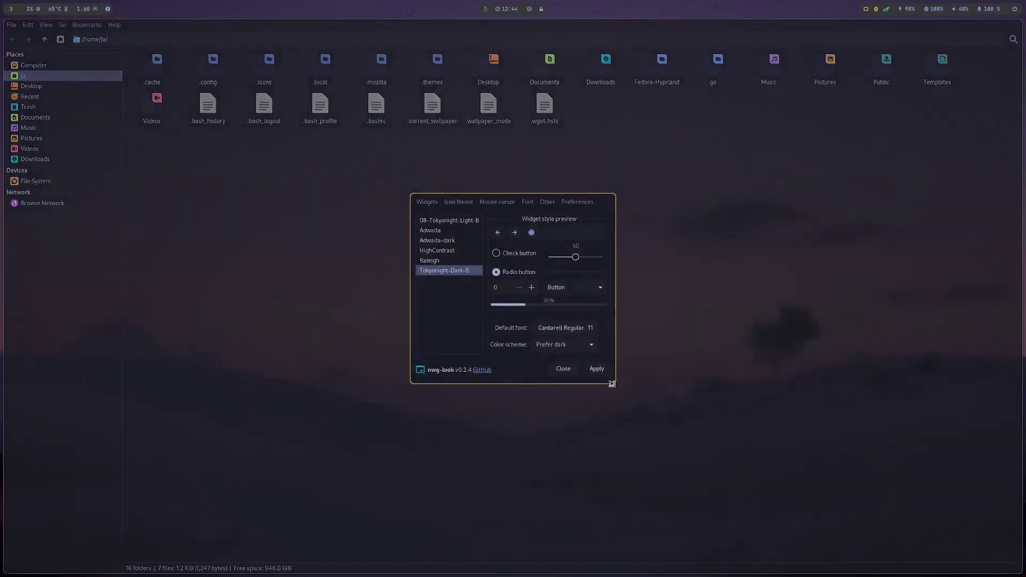
left_click_drag(614, 384, 961, 472)
Set the Font text scaling factor to 1.25, apply it, and close nwg-look and the file manager.
left_click(527, 201)
left_click(511, 290)
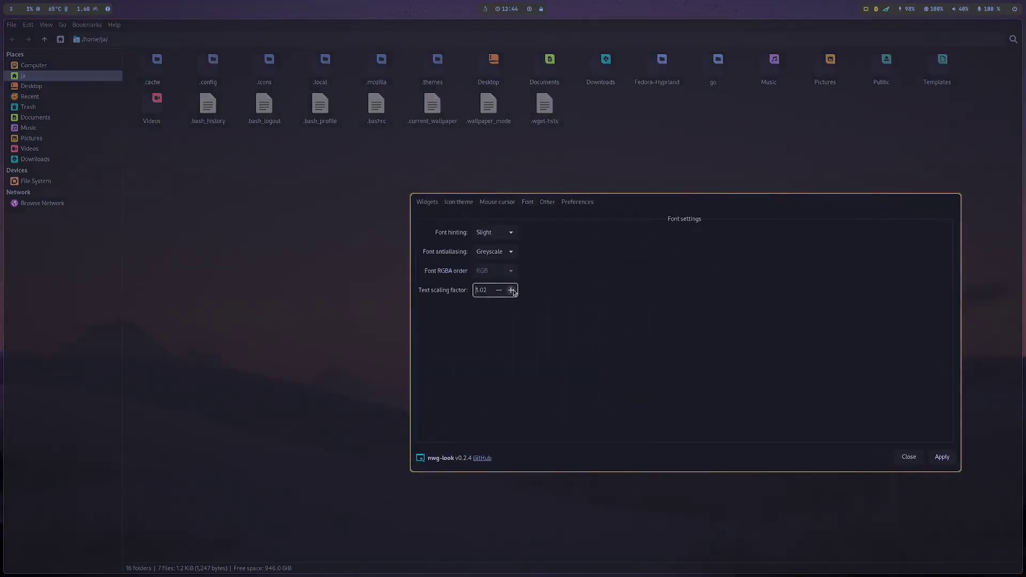
left_click(498, 290)
left_click(498, 291)
left_click(499, 291)
left_click(499, 290)
left_click(942, 457)
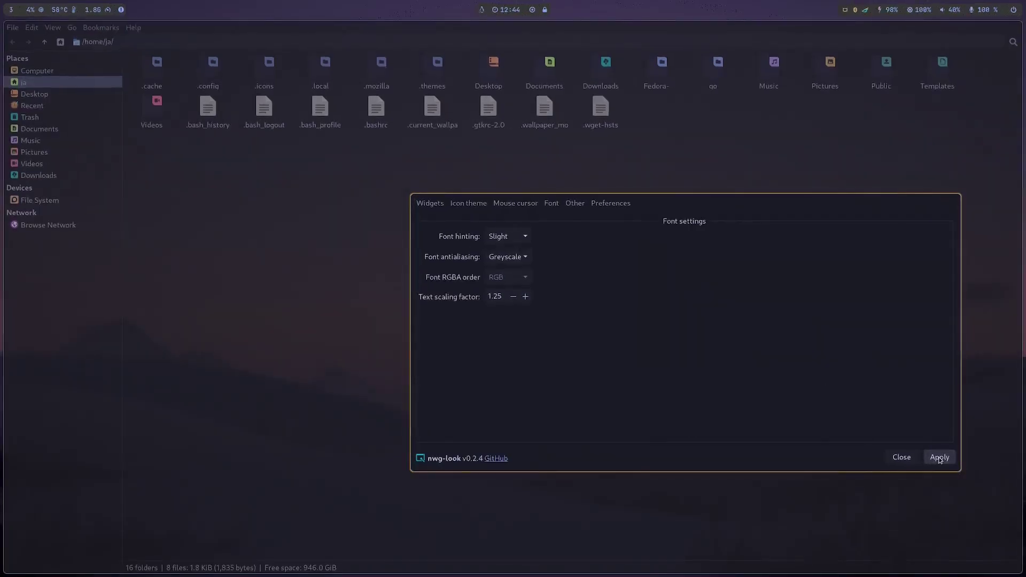
left_click(893, 461)
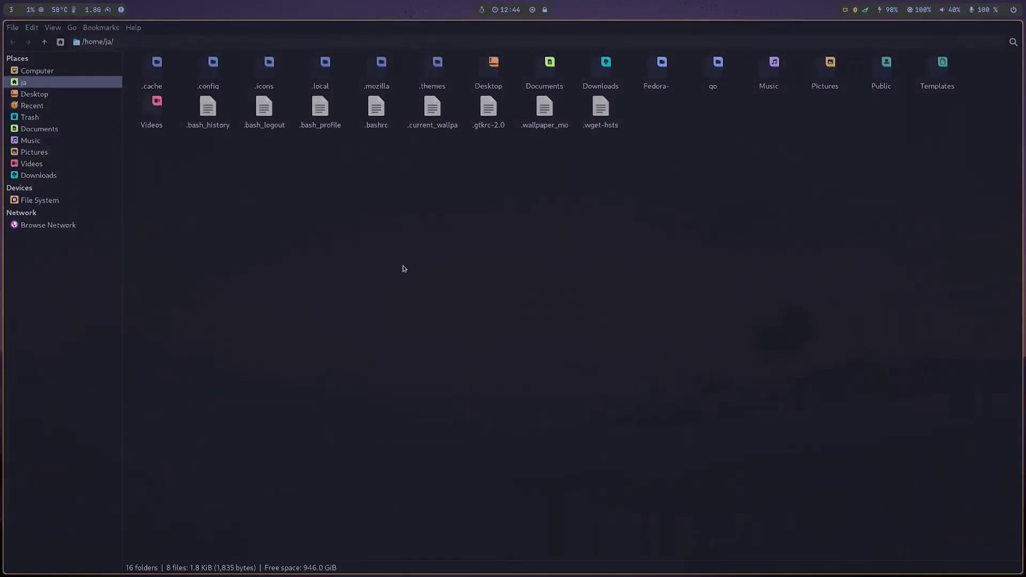
key("ctrl+q")
Toggle light mode and back to dark, browse and dismiss the launcher, and raise the volume to 55%.
left_click(532, 10)
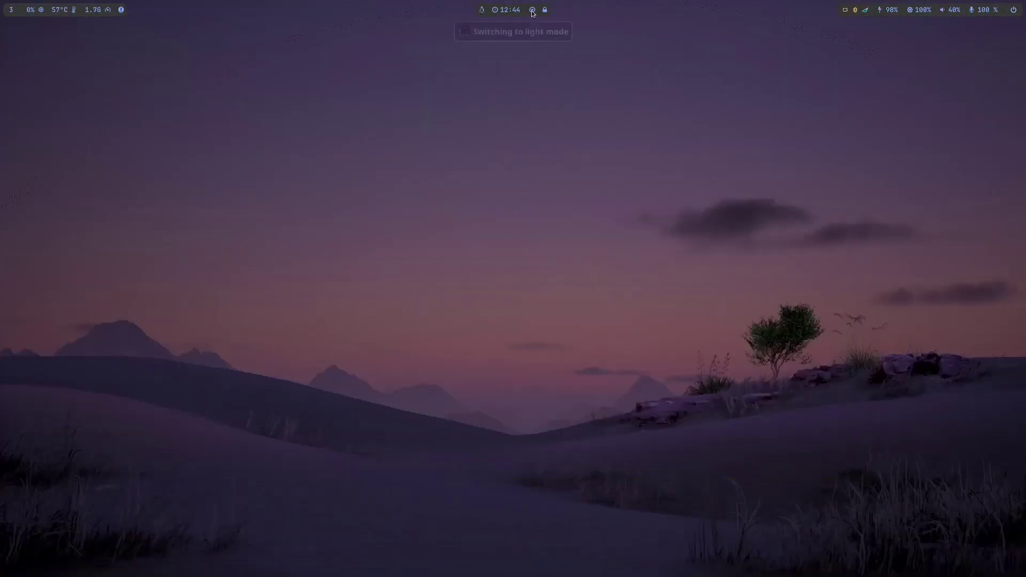
left_click(533, 10)
key("super")
scroll(506, 275, "down", 3)
scroll(506, 276, "up", 3)
scroll(506, 275, "down", 2)
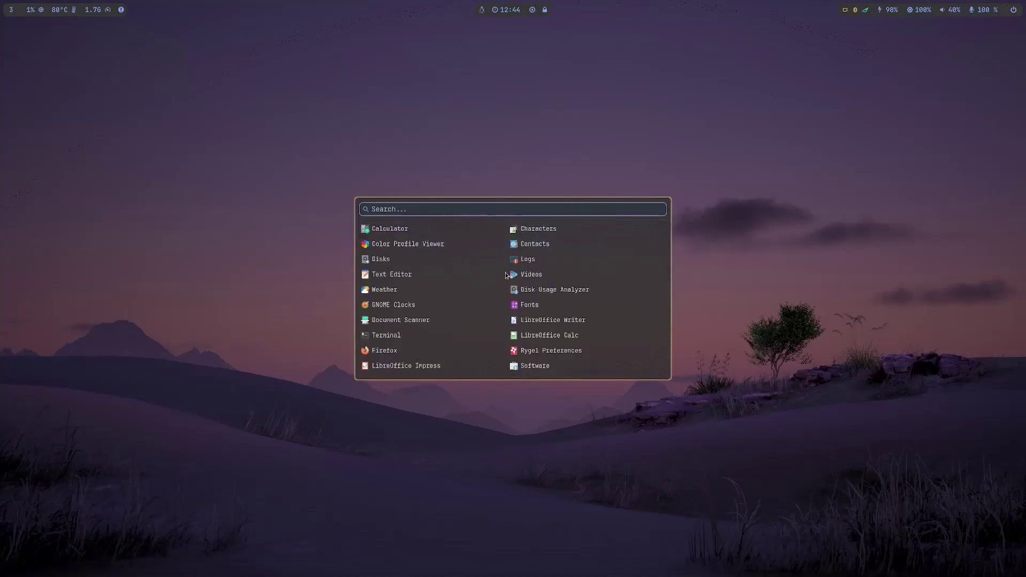
scroll(506, 275, "down", 5)
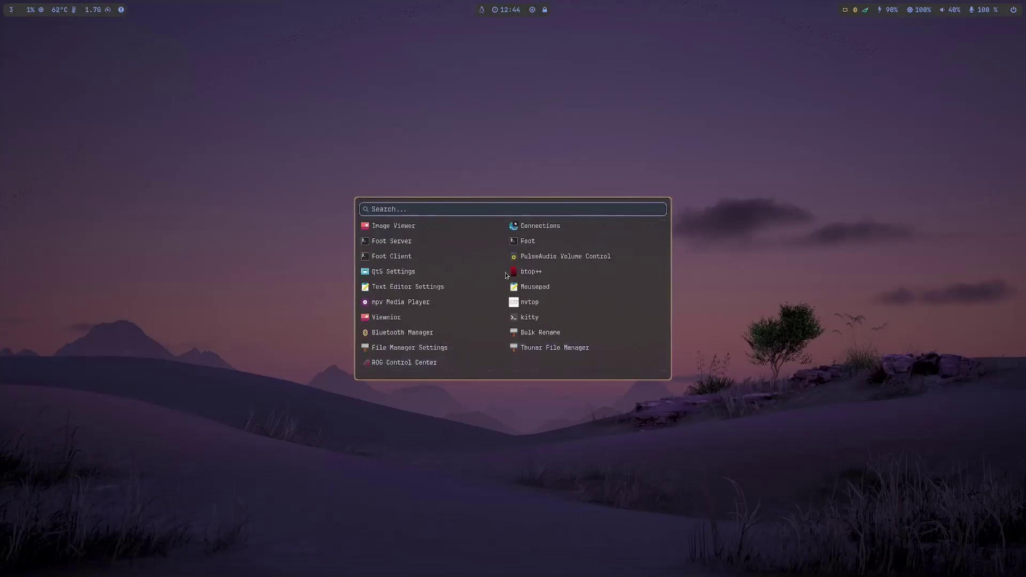
key("Escape")
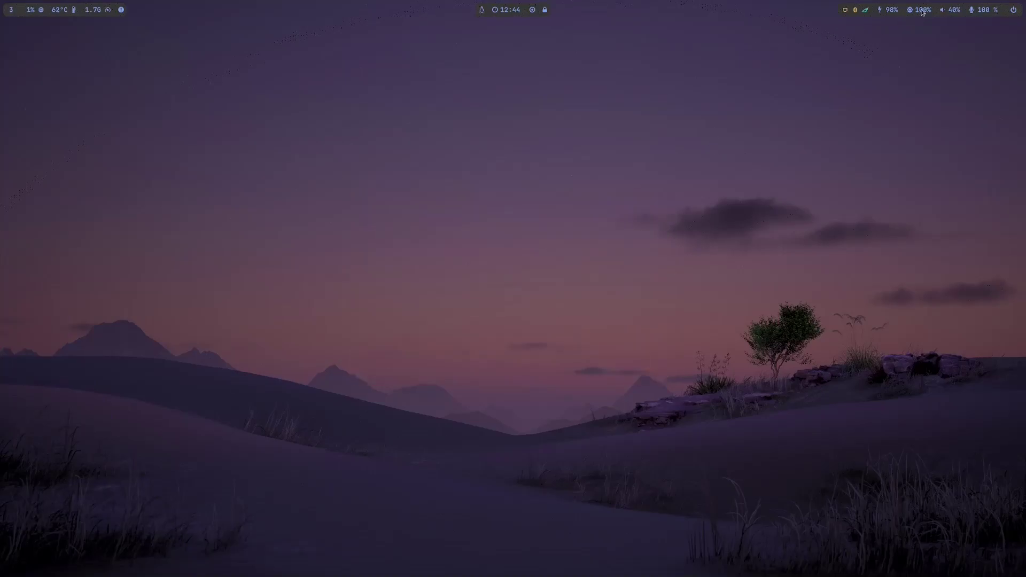
scroll(921, 12, "up", 2)
scroll(954, 10, "up", 3)
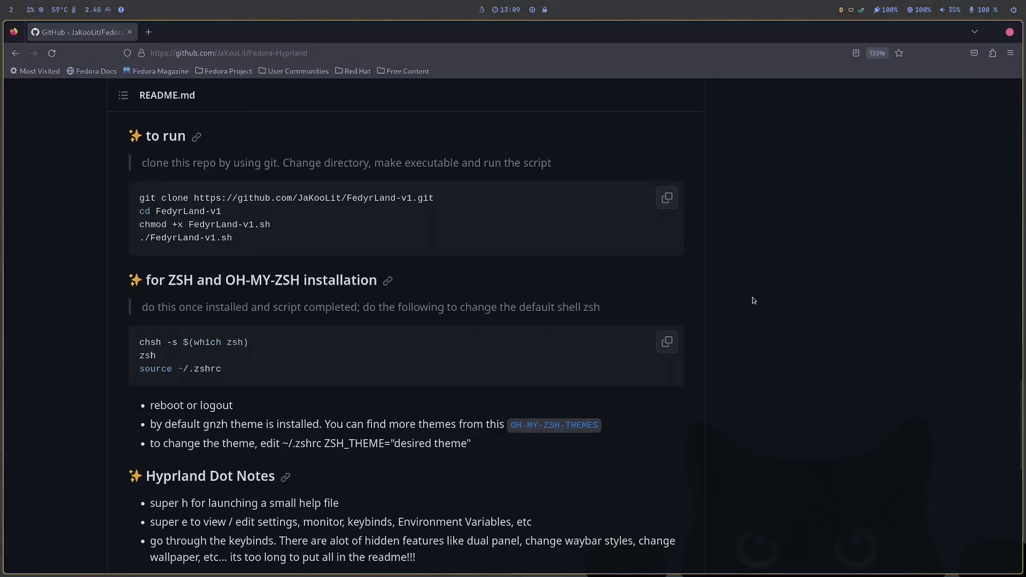
Copy the README's chsh zsh commands into a new terminal, run them, then close the terminal.
key("super+Return")
scroll(741, 315, "down", 5)
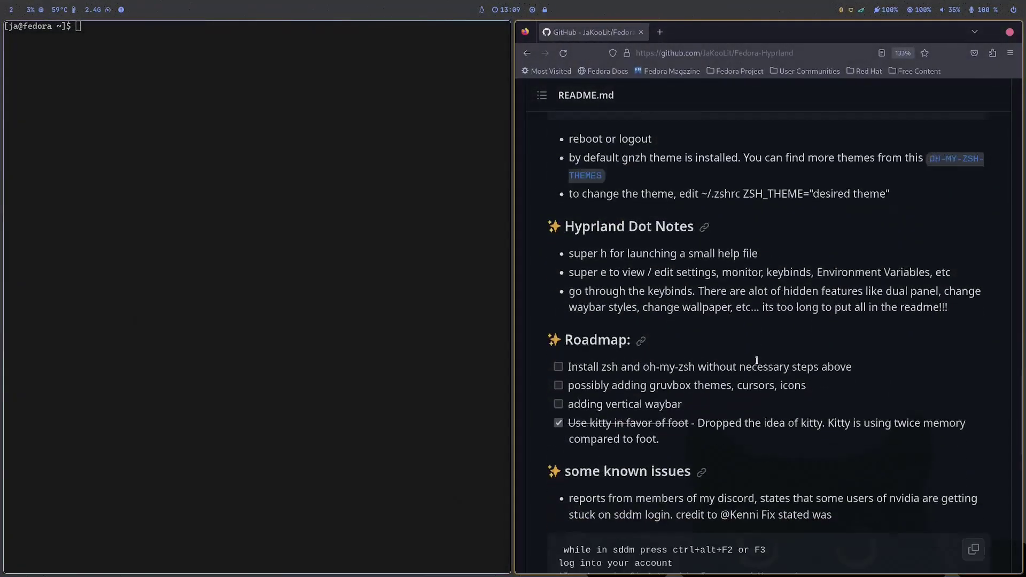
scroll(798, 379, "up", 7)
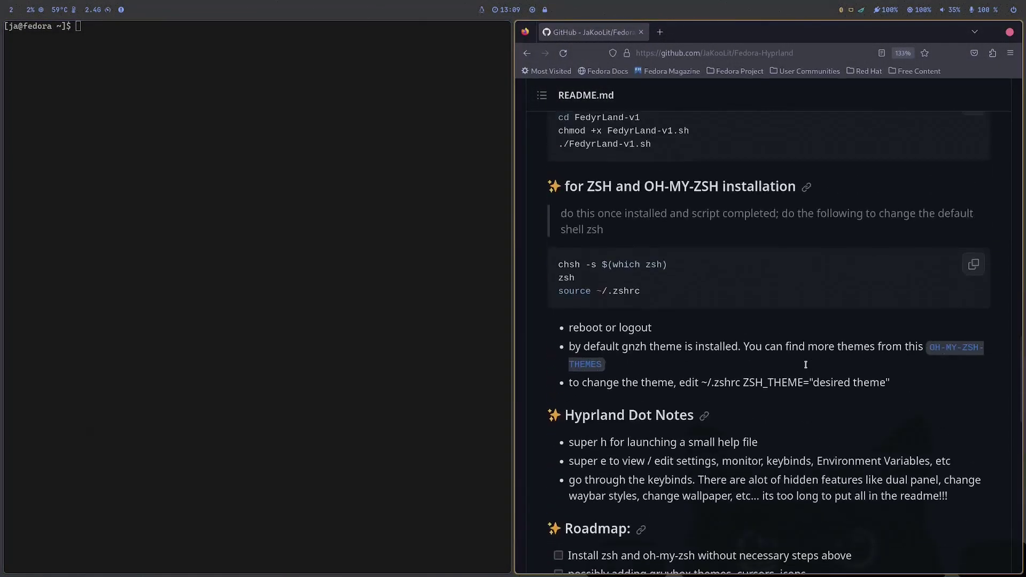
left_click(974, 264)
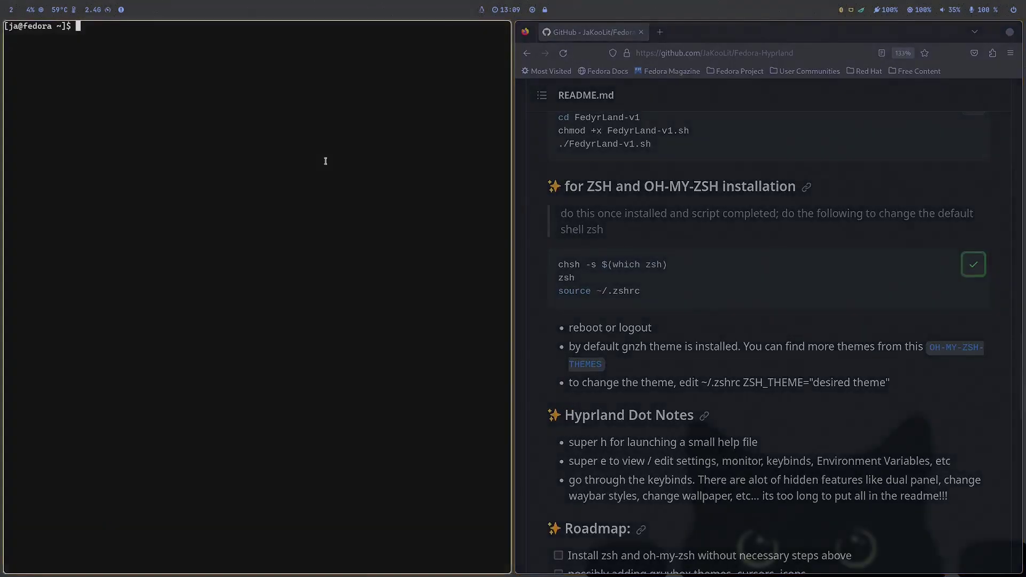
key("ctrl+shift+v")
key("Return")
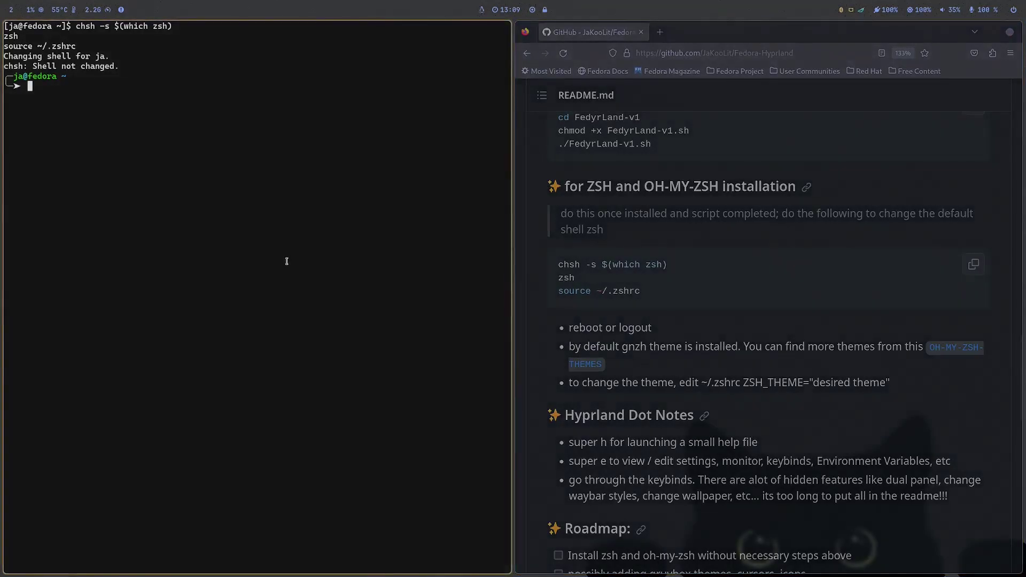
key("super+q")
Turn the microphone back on, check the power menu, and lock the screen.
scroll(816, 227, "up", 5)
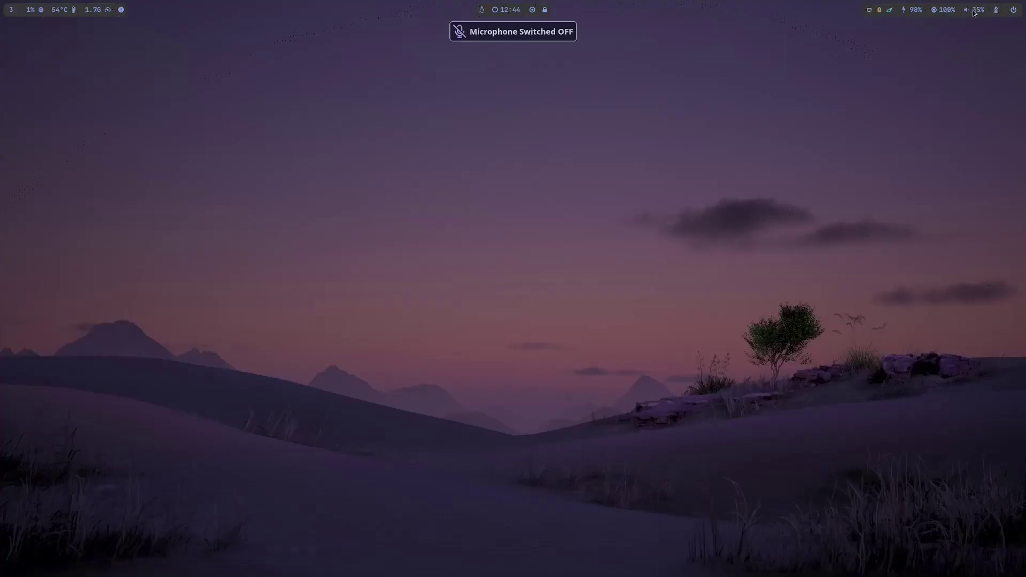
left_click(997, 11)
left_click(1014, 10)
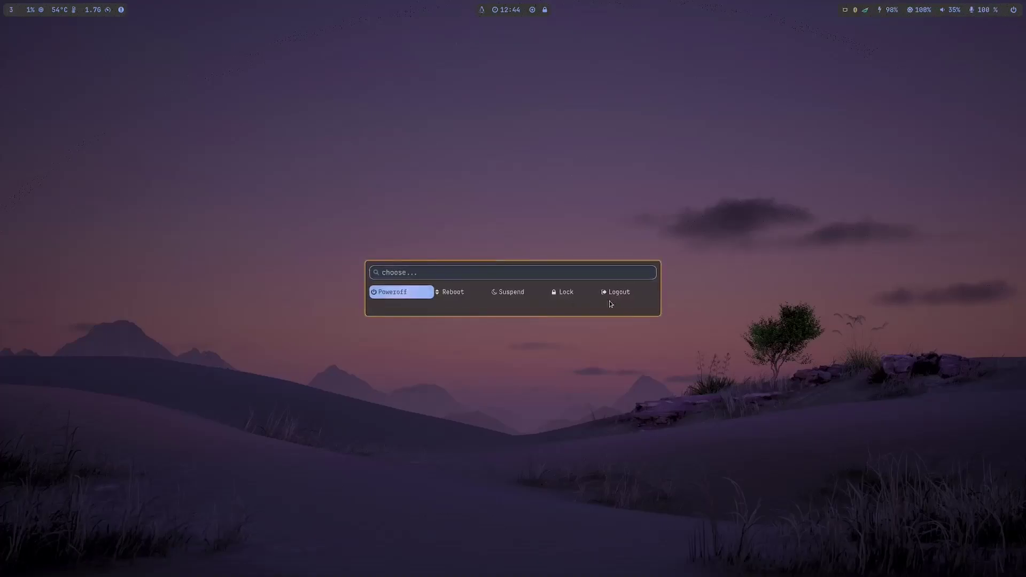
left_click(495, 101)
left_click(546, 11)
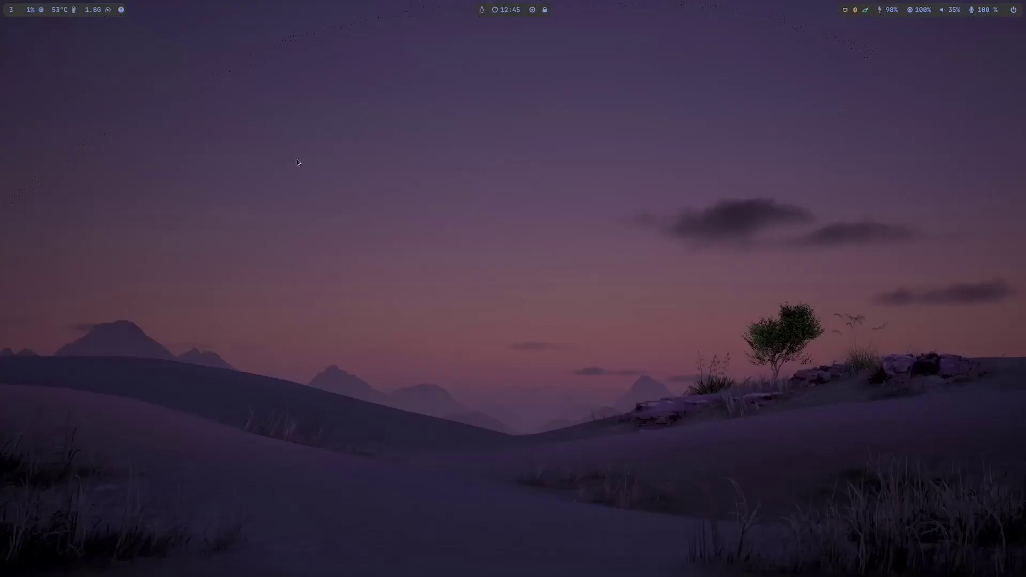
Open the environment-variables config from the settings launcher, skim from end to top, and close it.
key("super+d")
key("Return")
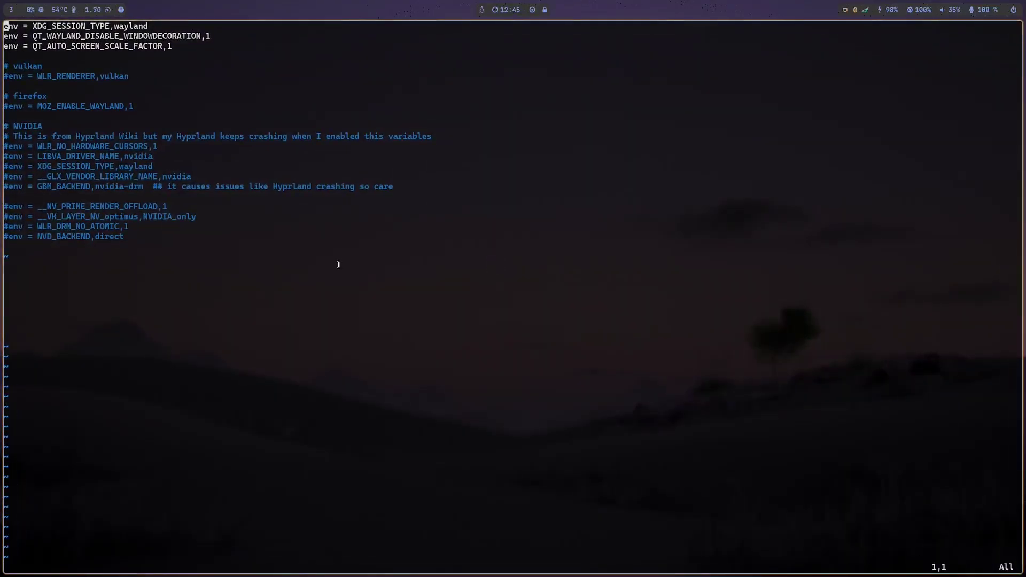
key("G")
key("g")
key("g")
key("super+q")
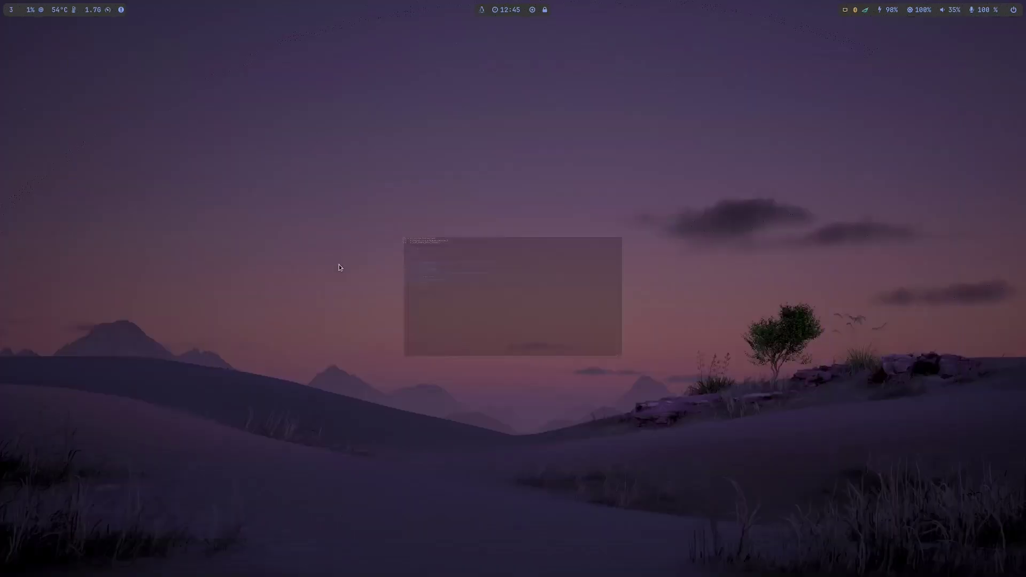
Reopen the config, discard the accidental edit with :q!, then open Thunar at the home folder.
key("super+d")
key("Return")
key("G")
key("k")
key("k")
key("k")
key("k")
key("k")
key("k")
key("k")
key("k")
key("k")
key("k")
key("k")
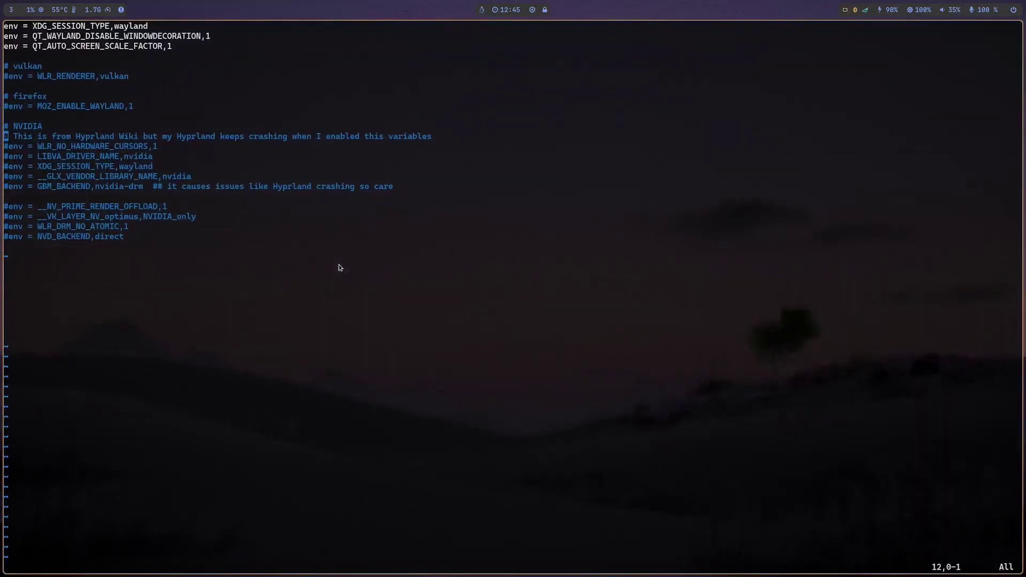
type("jVp:q")
key("Return")
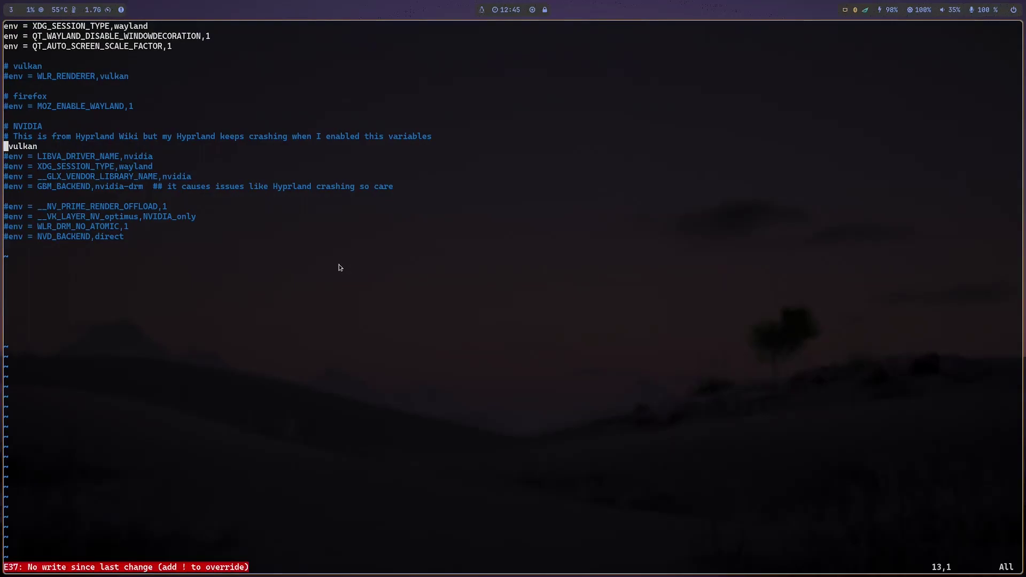
type(":q!")
key("Return")
key("super+e")
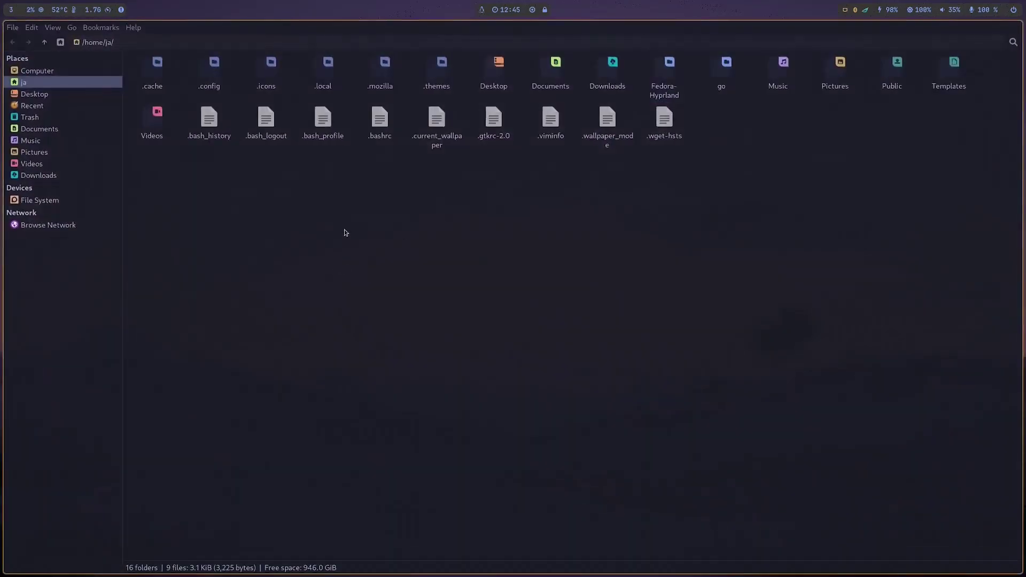
Browse to ~/.config/hypr/configs and open ENVariables.conf in Text Editor instead of LibreOffice Writer.
double_click(210, 68)
double_click(723, 69)
double_click(153, 64)
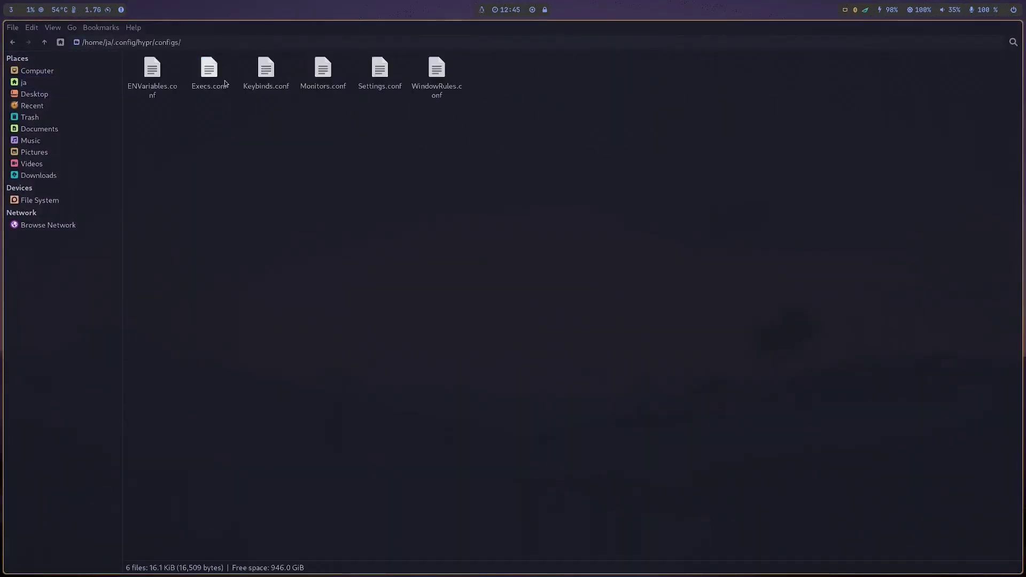
double_click(152, 68)
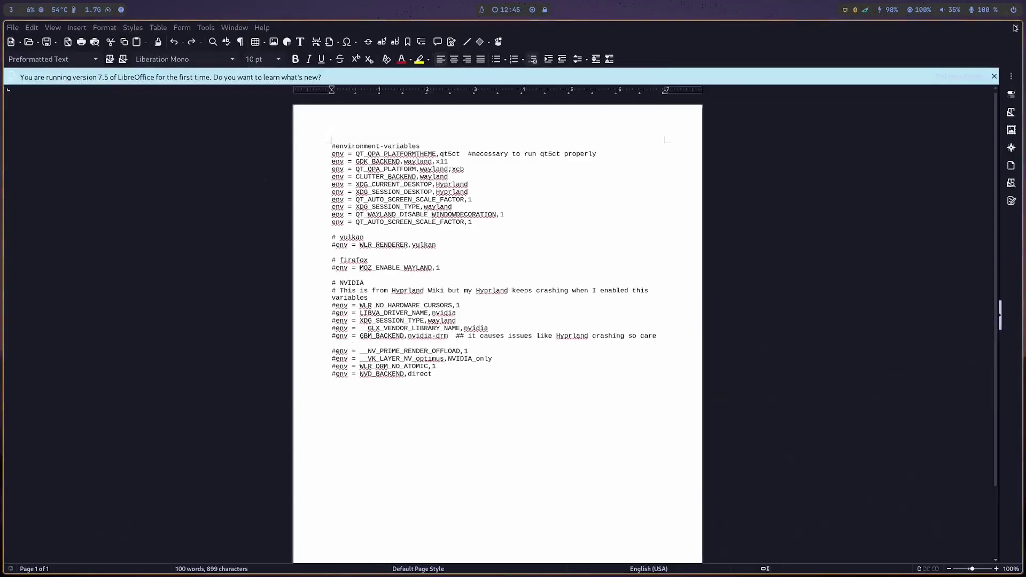
left_click(1015, 28)
key("ctrl+q")
right_click(155, 87)
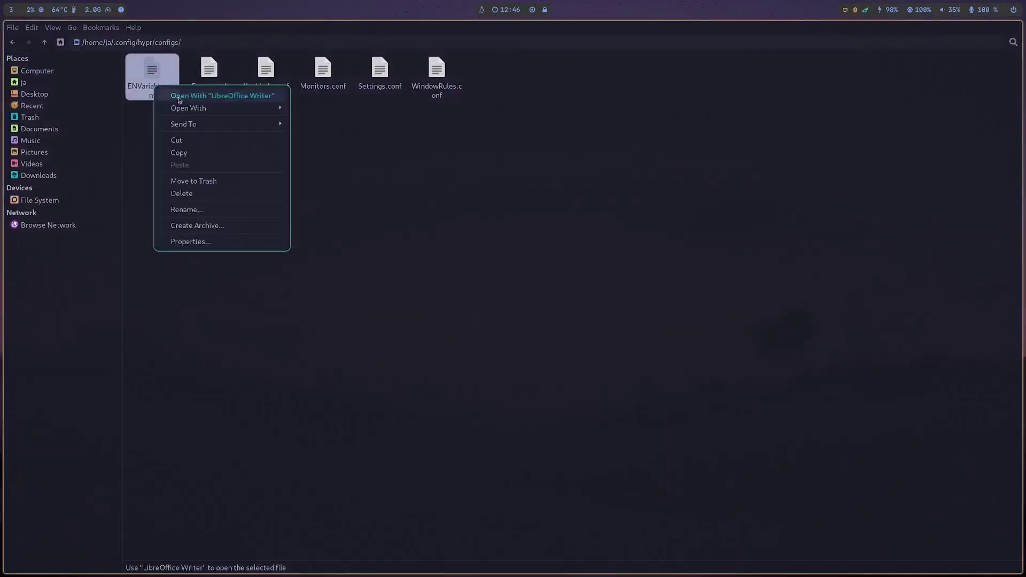
mouse_move(207, 109)
left_click(342, 107)
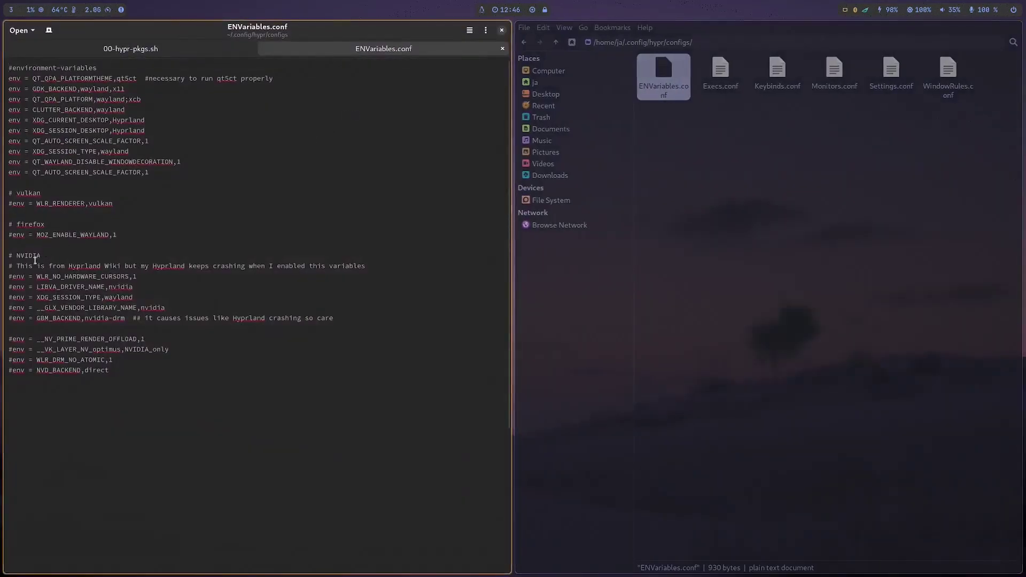
Remove the # from the NVIDIA env lines, save ENVariables.conf, and close its tab.
left_click(8, 277)
key("Delete")
key("Down")
key("Delete")
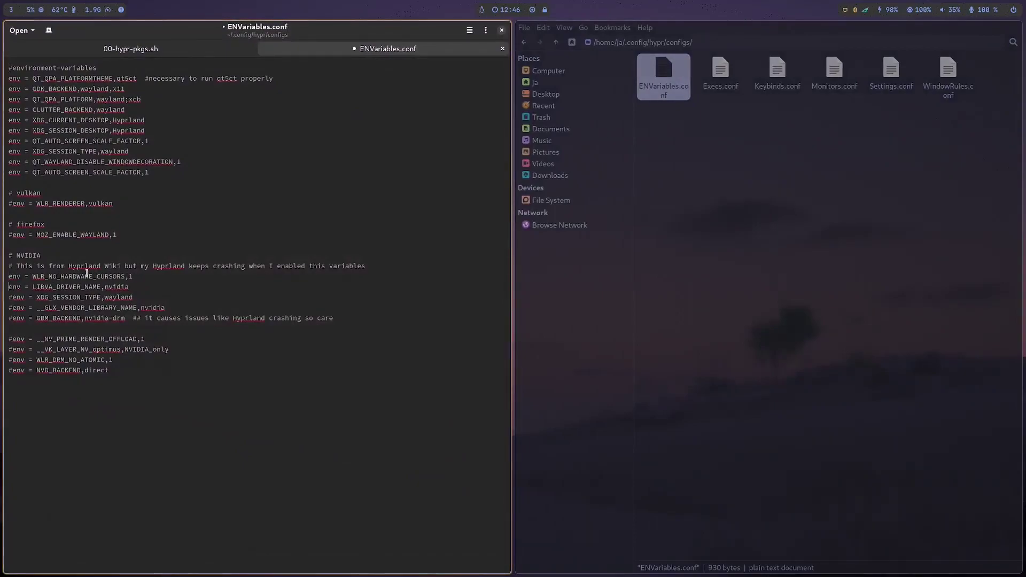
key("Down")
key("Delete")
key("Down")
key("Delete")
key("Down")
key("Delete")
key("ctrl+s")
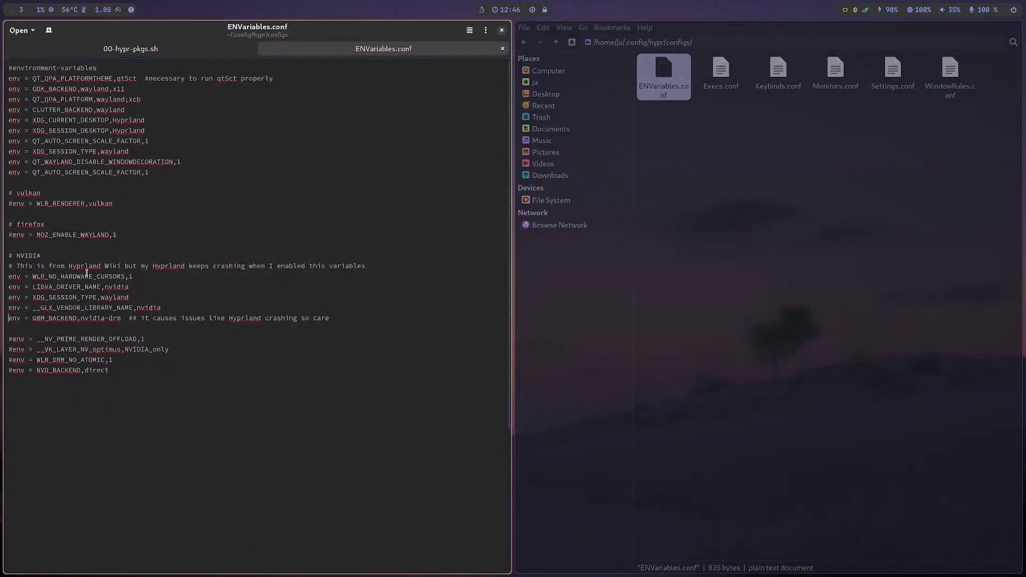
left_click(502, 49)
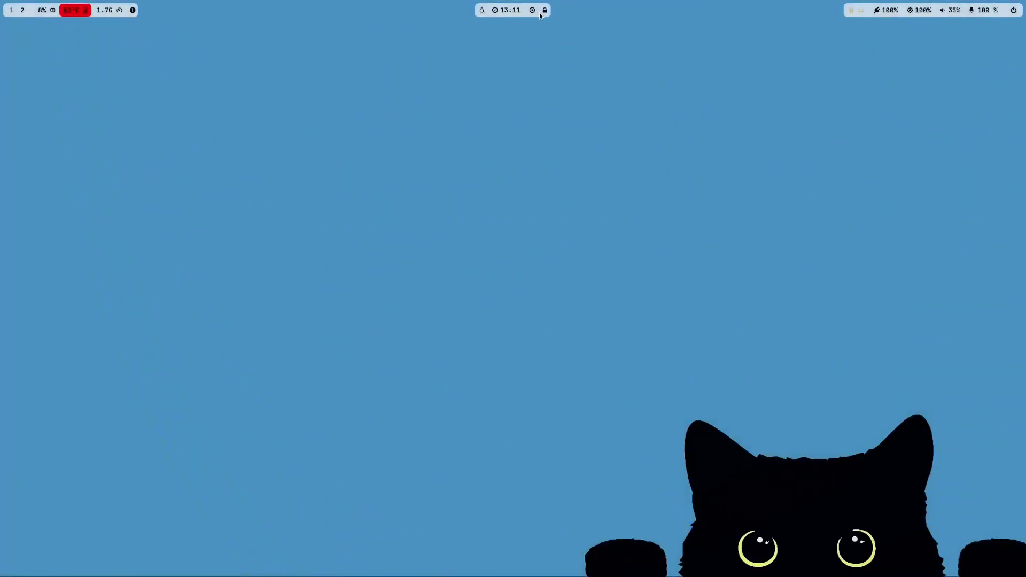
Take screenshots before and after switching the desktop to dark mode, then close the app launcher.
key("Print")
key("super+d")
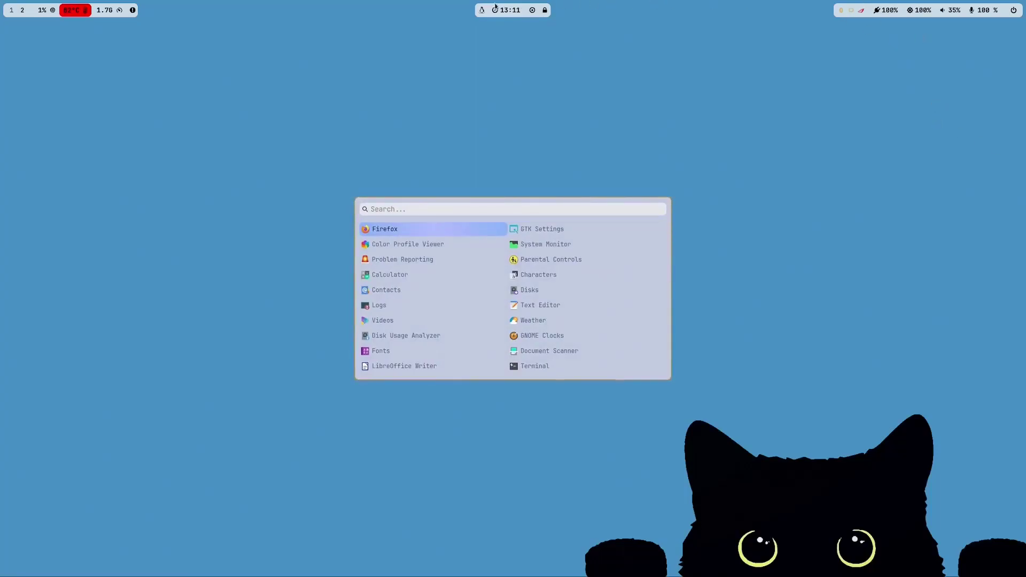
left_click(532, 11)
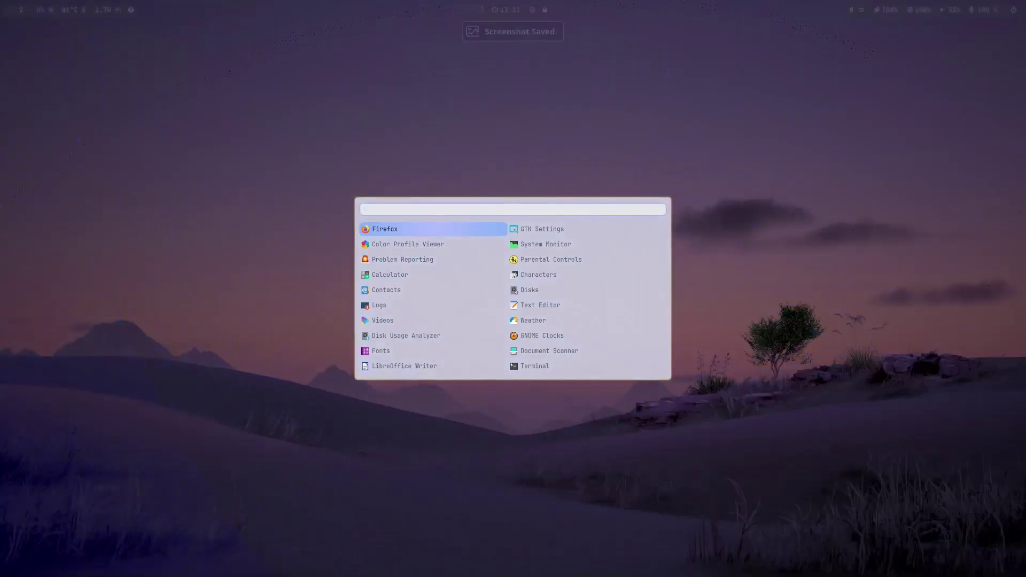
key("Print")
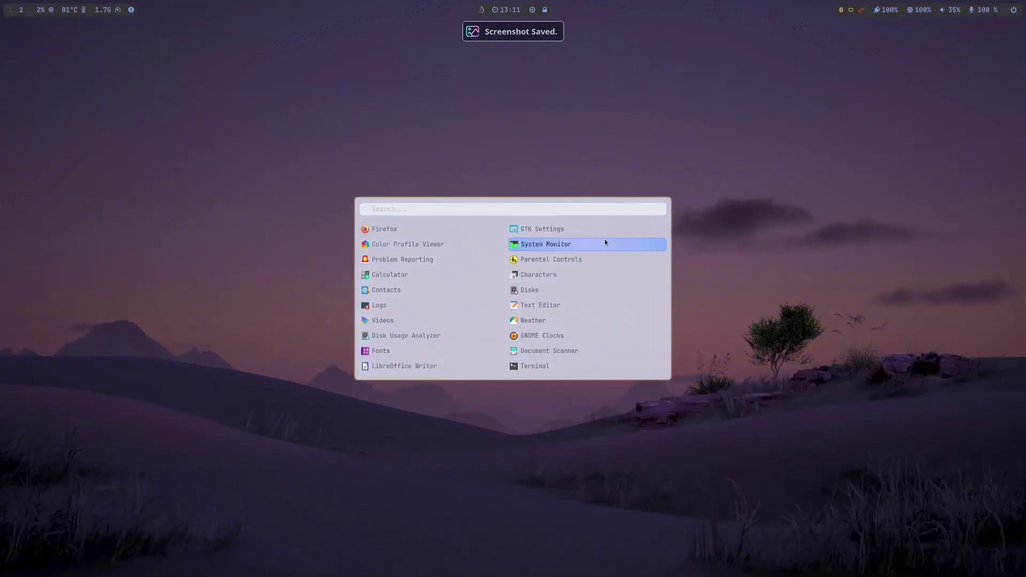
left_click(605, 239)
key("super")
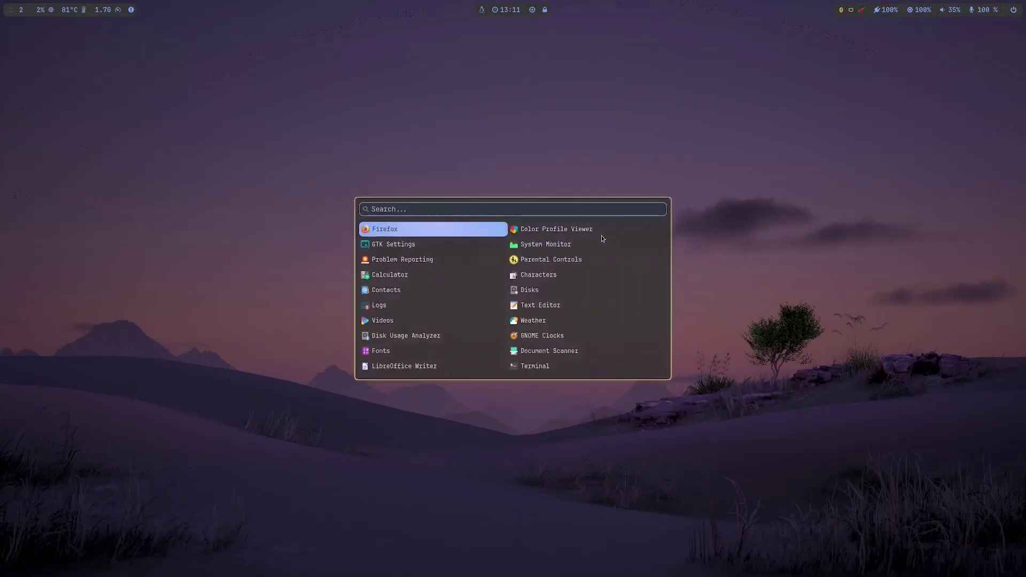
left_click(433, 179)
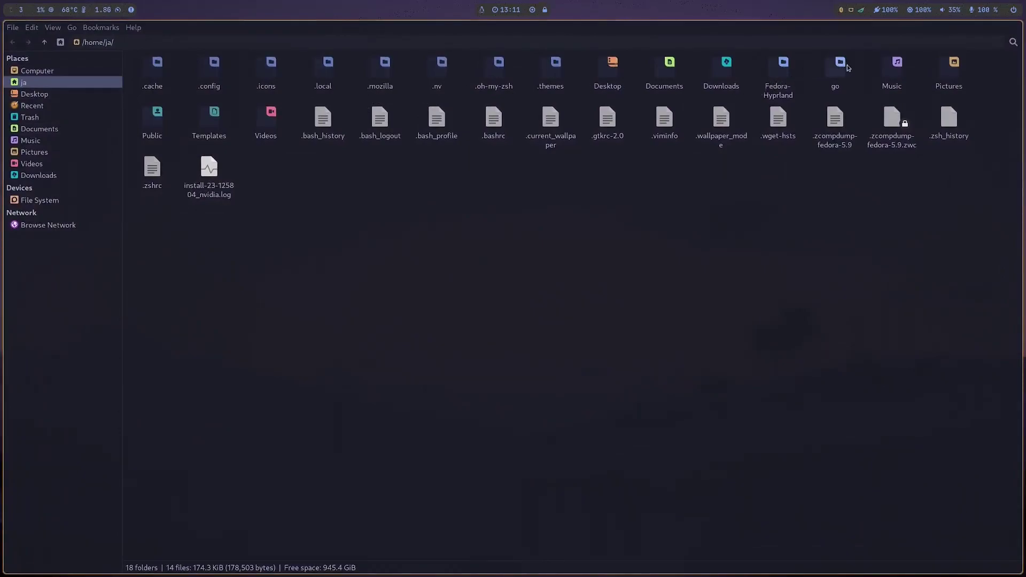
Open the second PNG in Pictures/Screenshots to view the 5120 × 1440 capture, then close both windows with Super+Q.
double_click(954, 66)
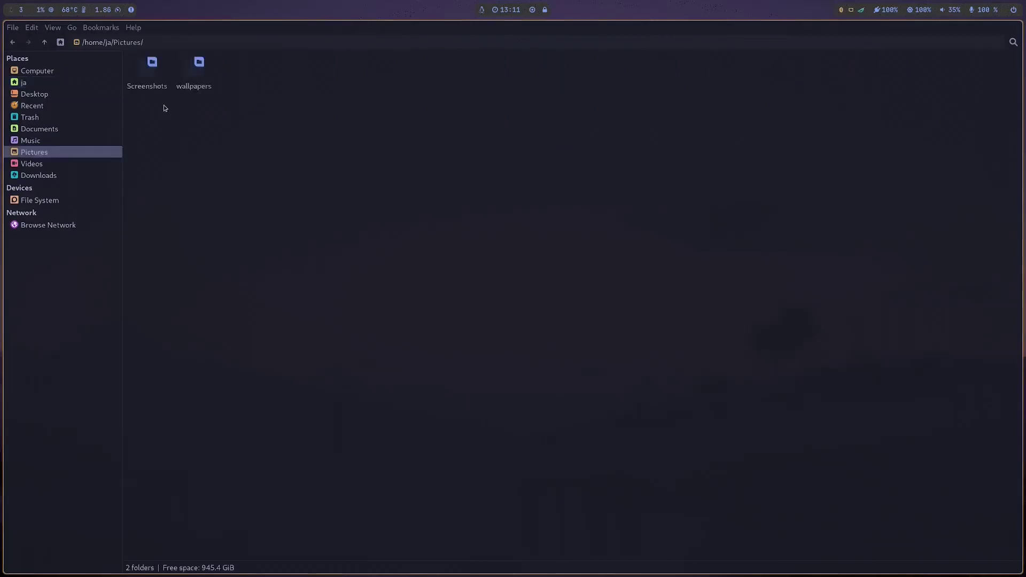
double_click(150, 86)
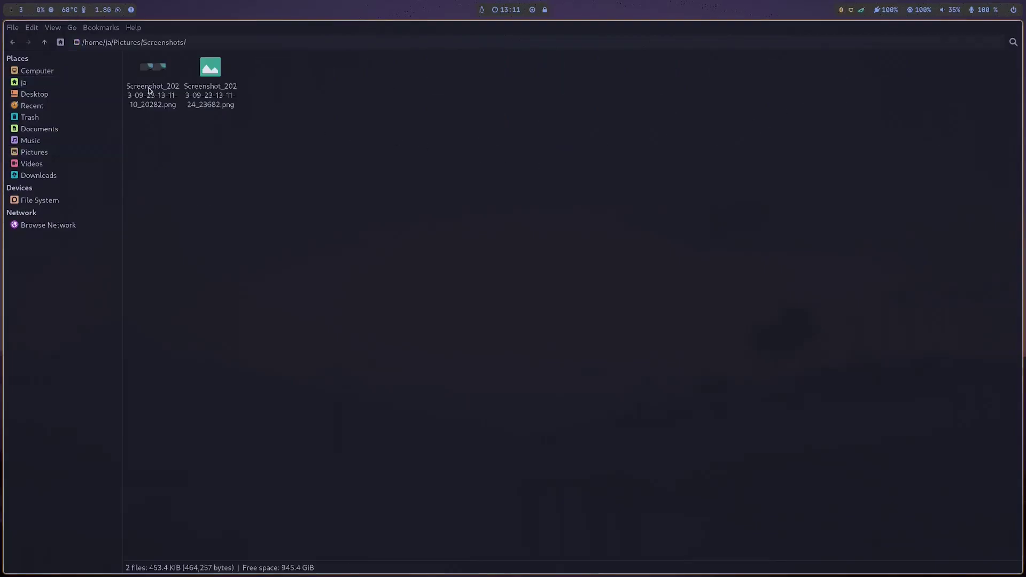
double_click(211, 91)
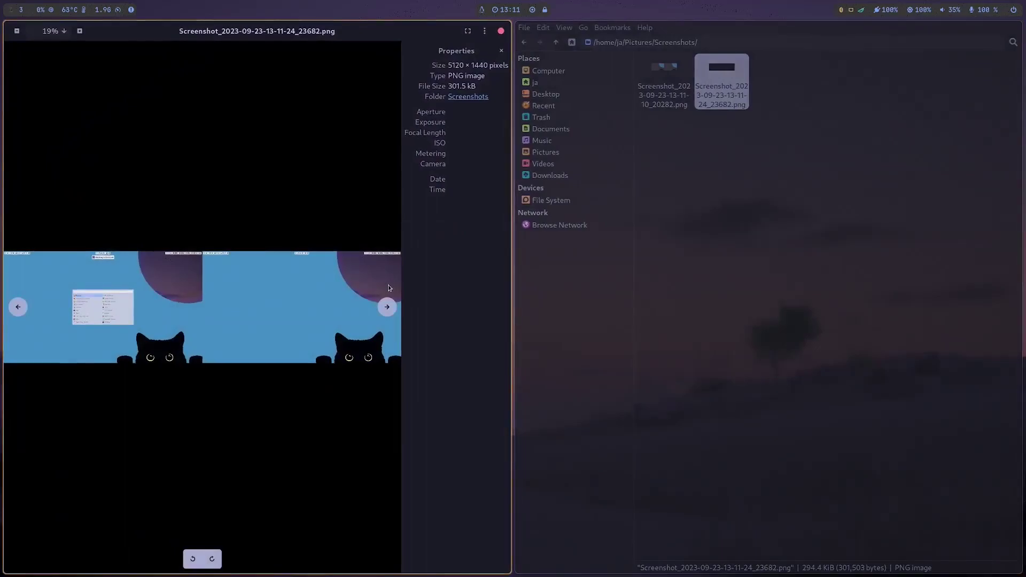
key("super+q")
key("super+q")
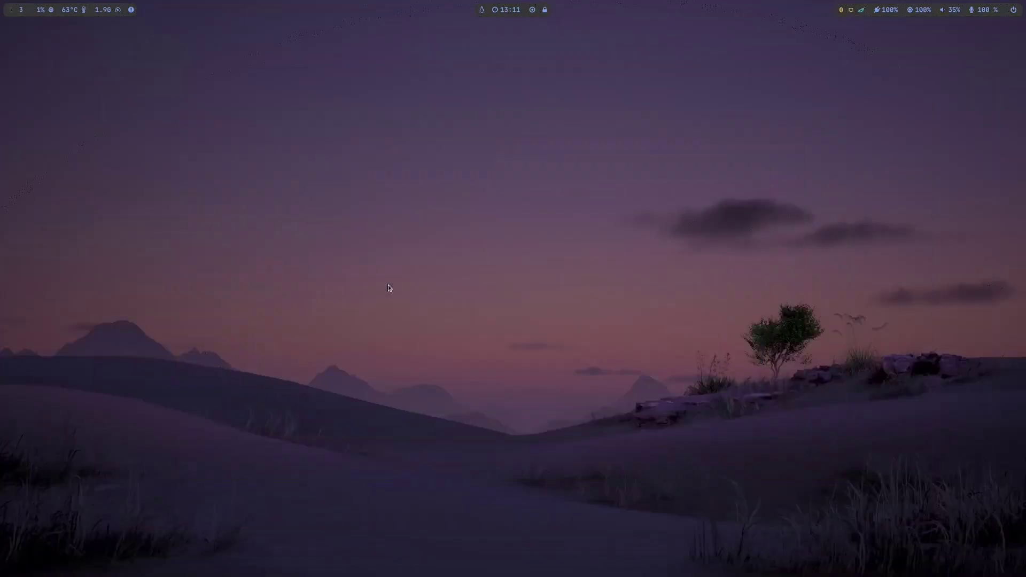